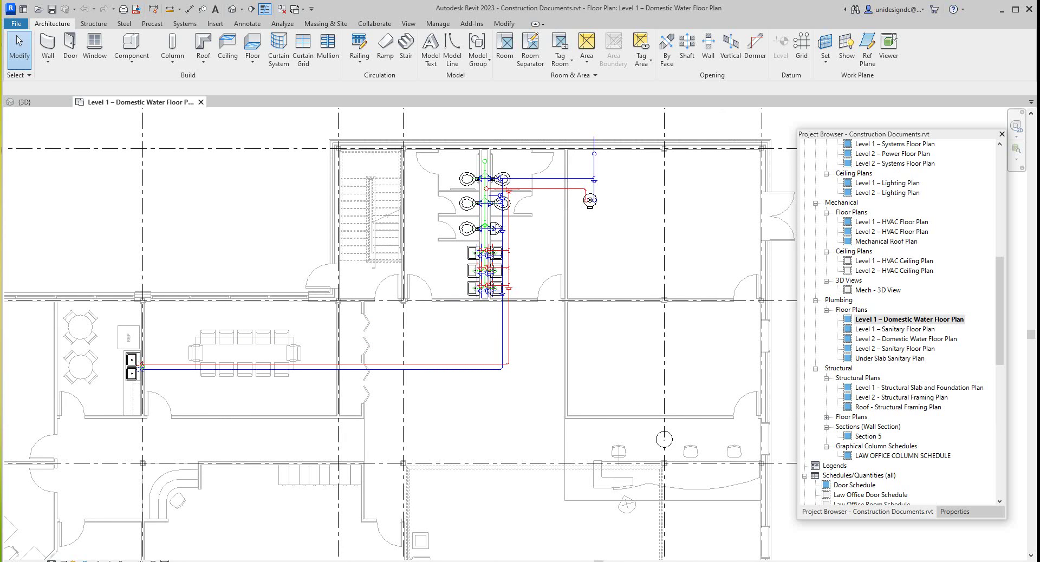
pyautogui.scroll(-1, 563, 247)
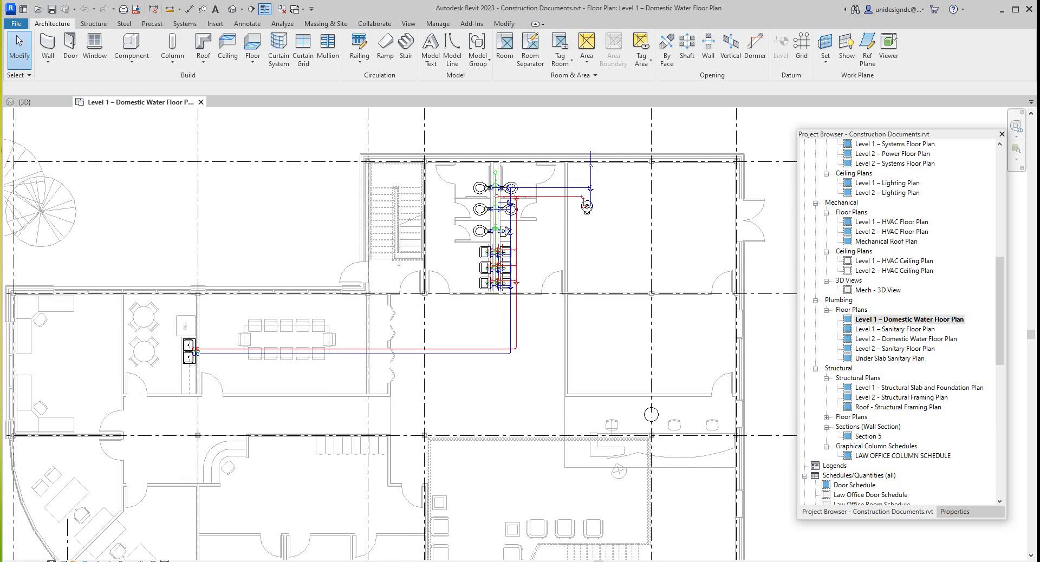
pyautogui.scroll(1, 903, 322)
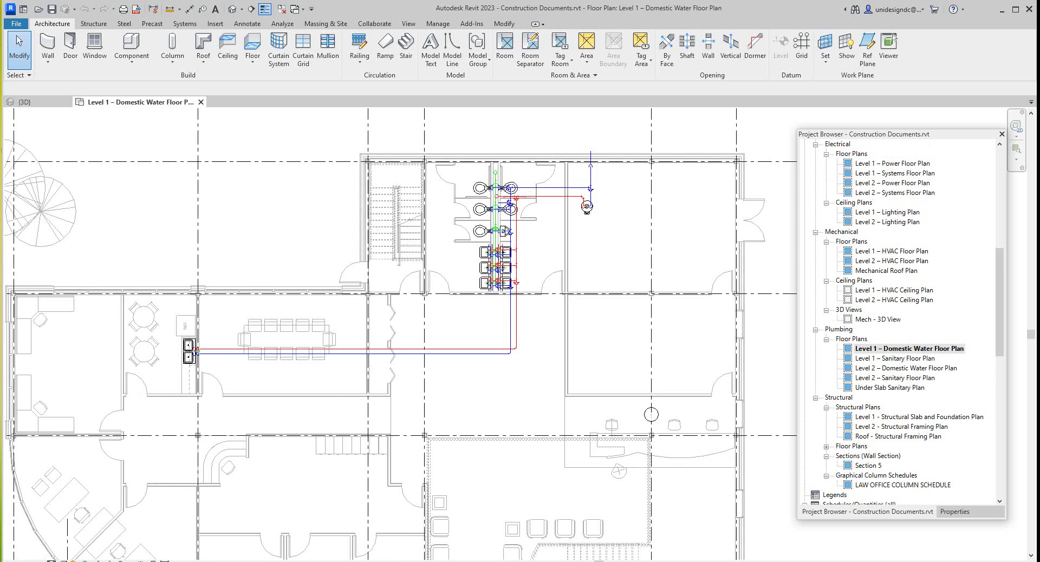
pyautogui.scroll(3, 534, 222)
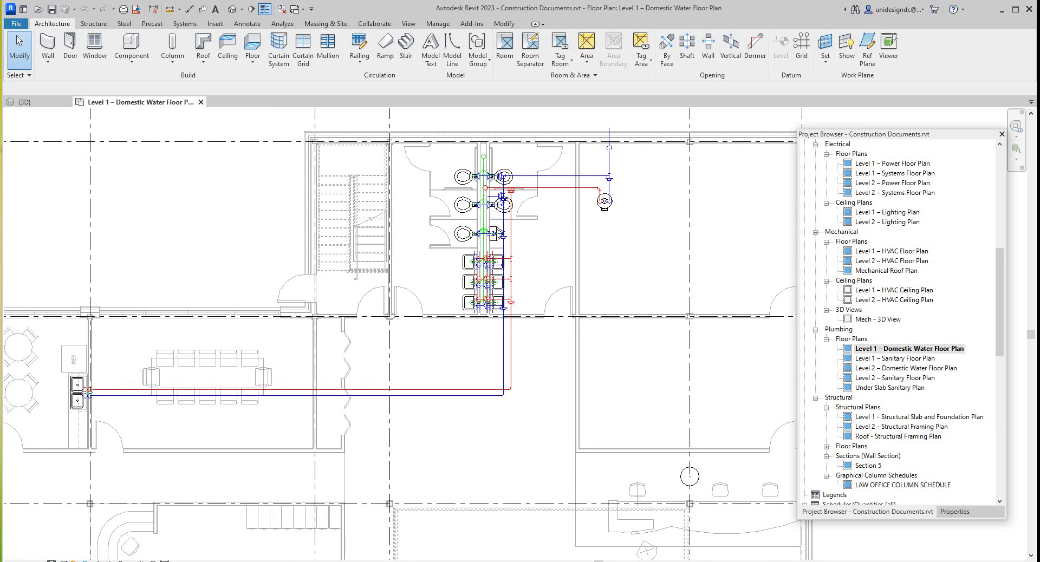
pyautogui.scroll(-1, 532, 263)
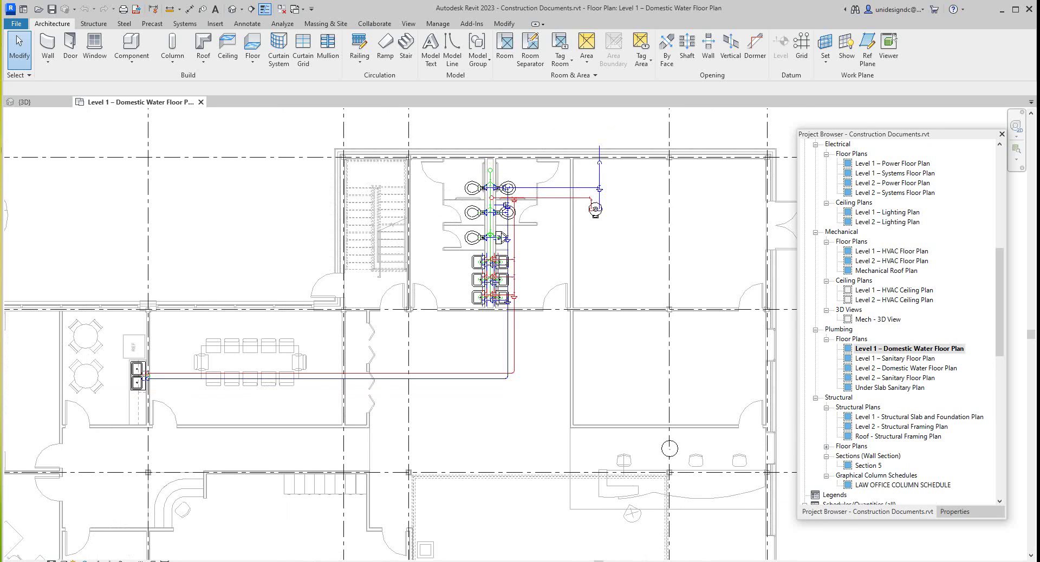
pyautogui.scroll(-1, 606, 275)
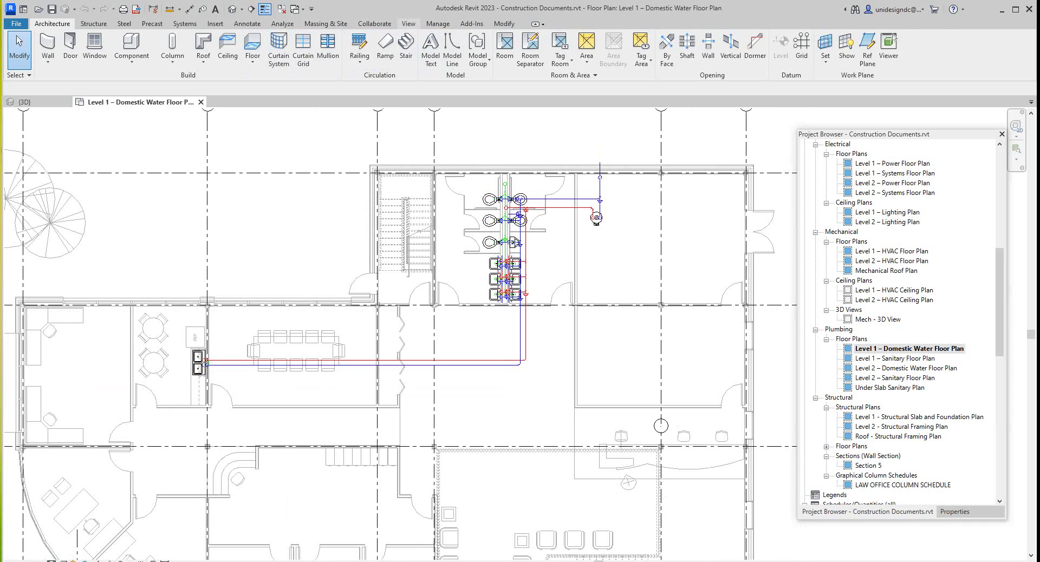
pyautogui.click(408, 24)
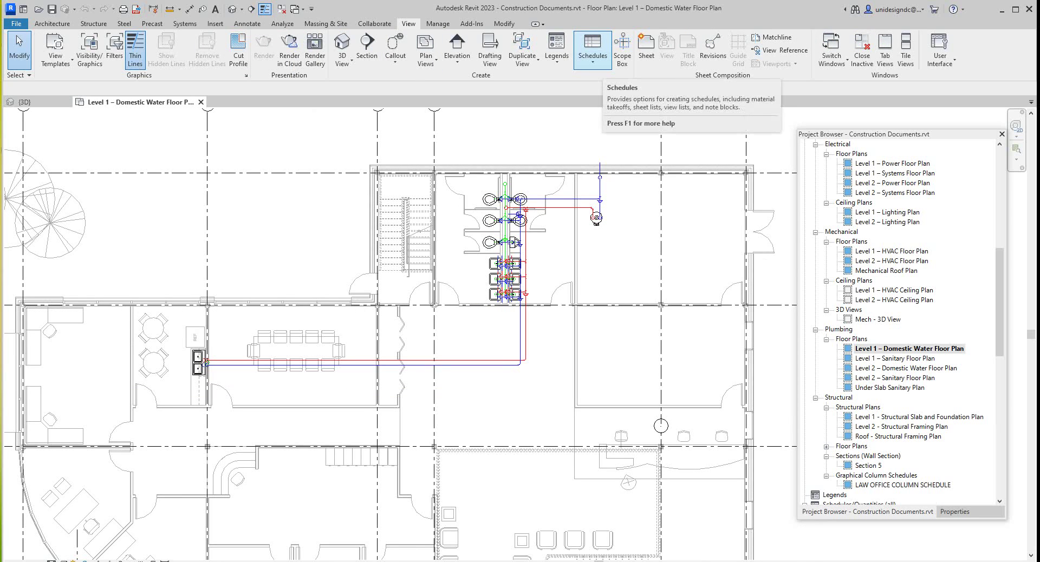
pyautogui.click(593, 52)
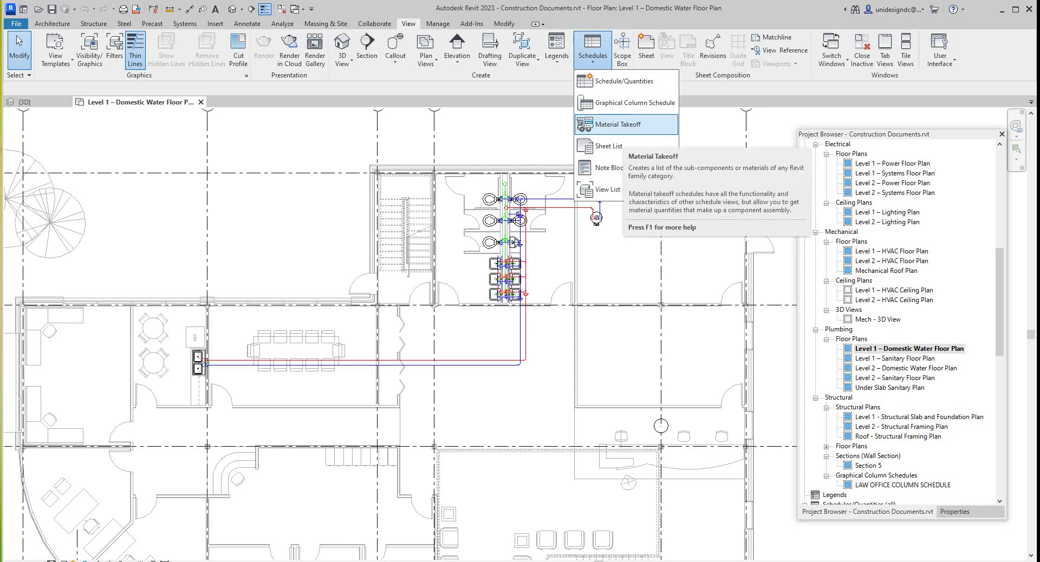
pyautogui.click(618, 124)
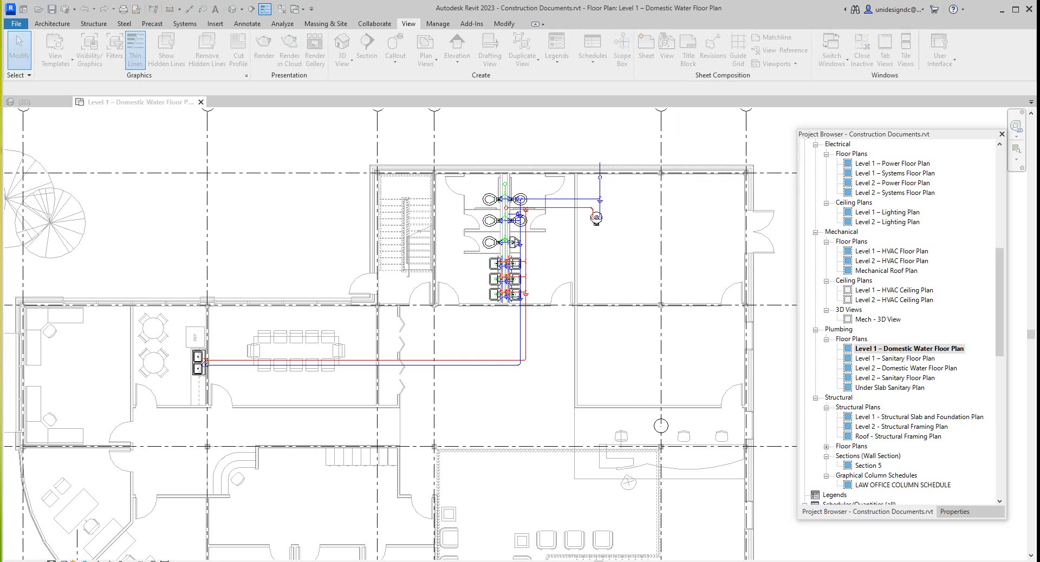
pyautogui.scroll(-4, 452, 303)
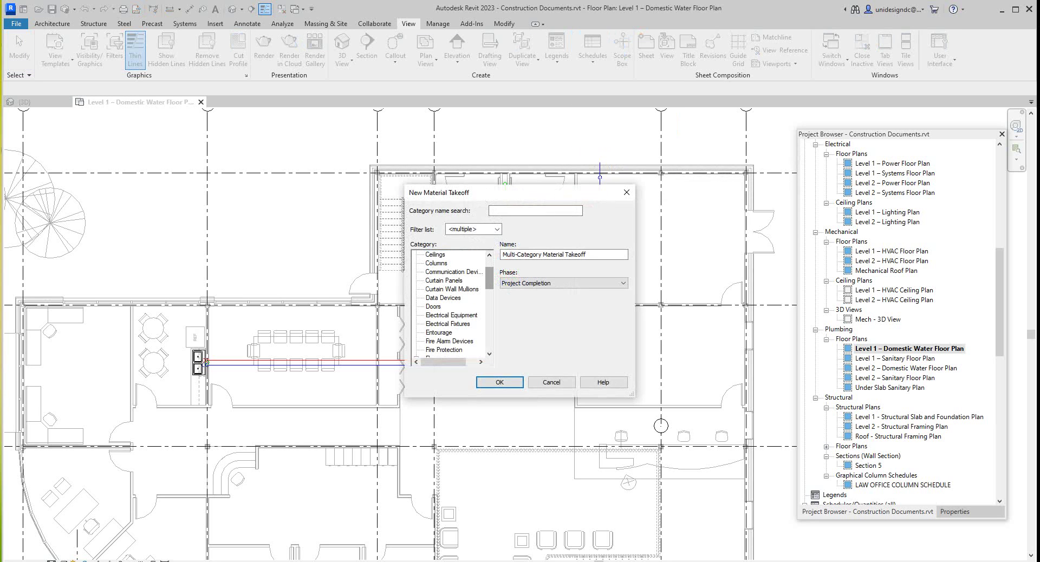
pyautogui.scroll(-6, 452, 303)
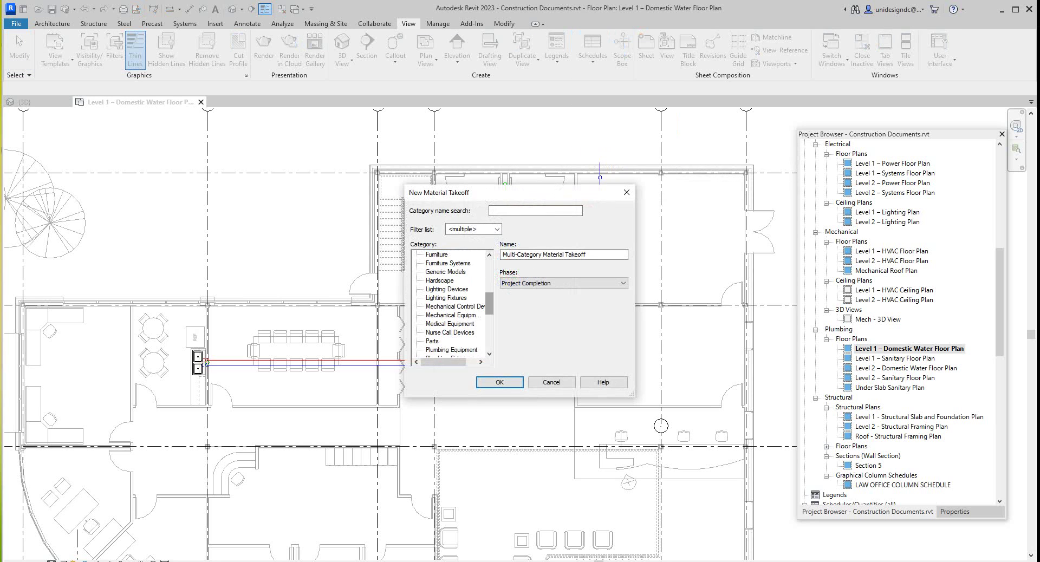
pyautogui.scroll(-2, 452, 303)
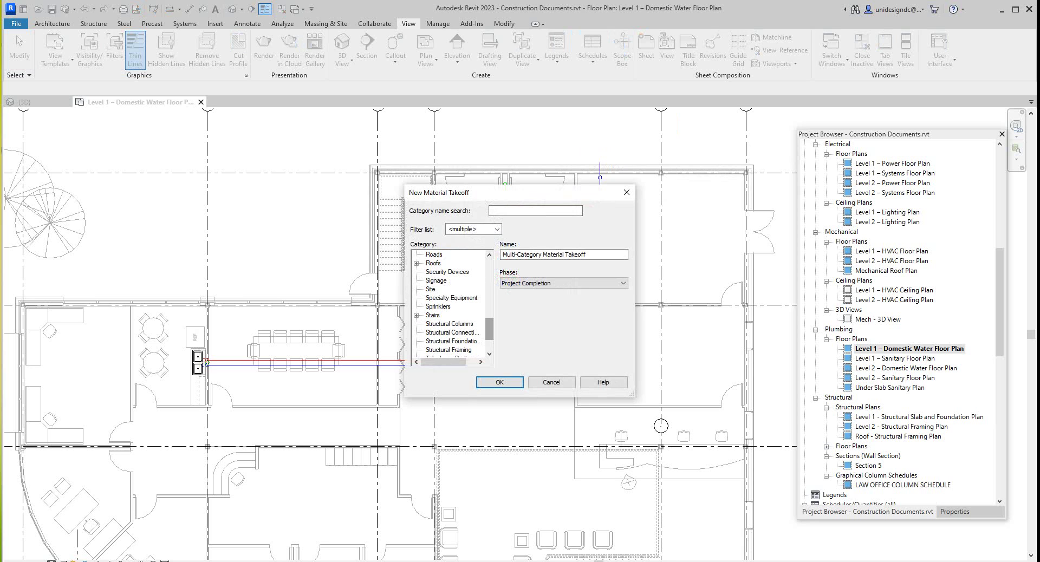
pyautogui.click(551, 383)
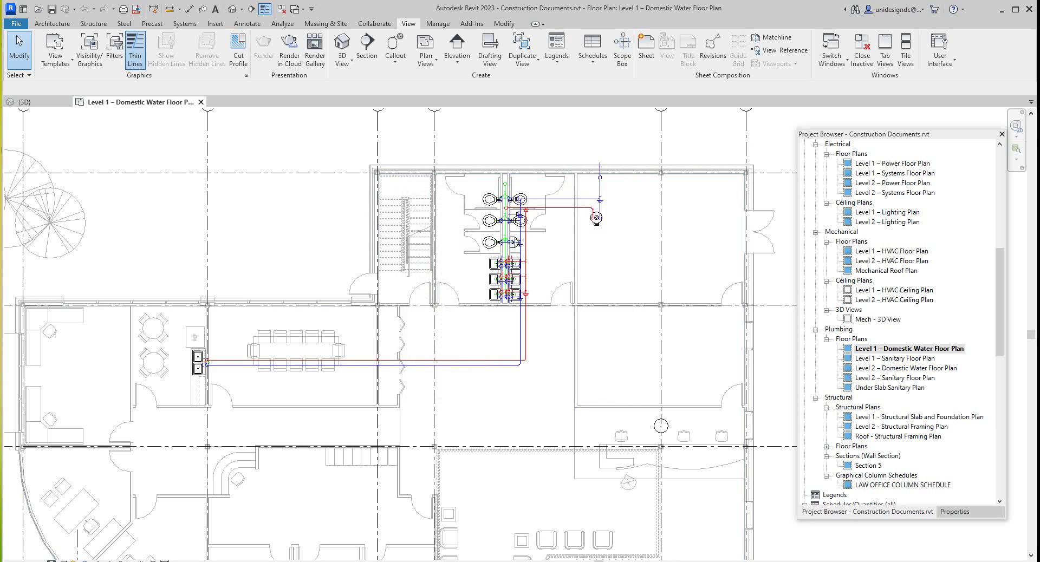
# Create a new building component schedule for the Pipes category, named Pipe Schedule
pyautogui.click(593, 52)
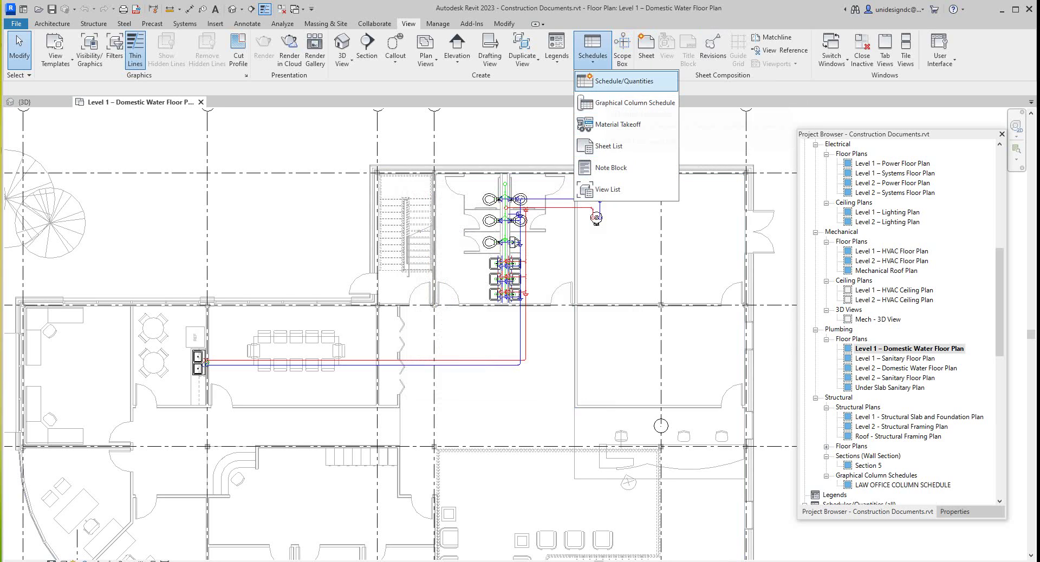
pyautogui.click(624, 80)
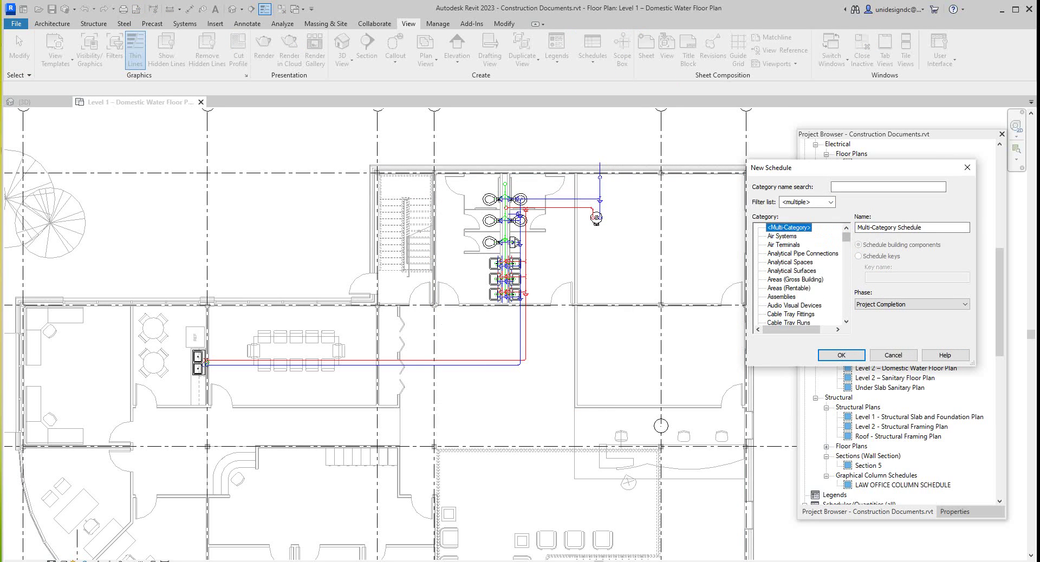
pyautogui.click(830, 202)
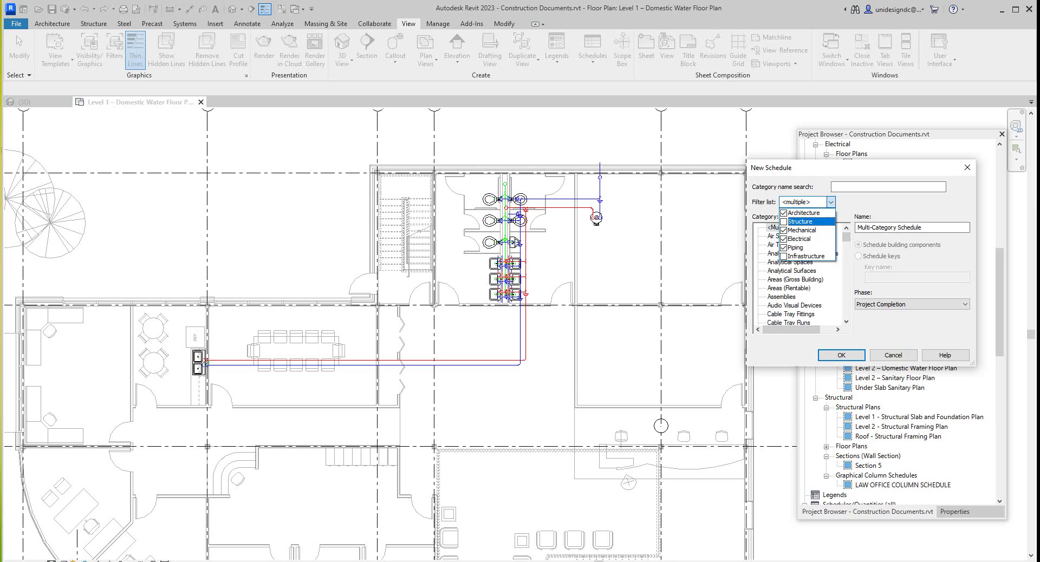
pyautogui.click(831, 202)
pyautogui.moveTo(847, 237); pyautogui.dragTo(846, 288)
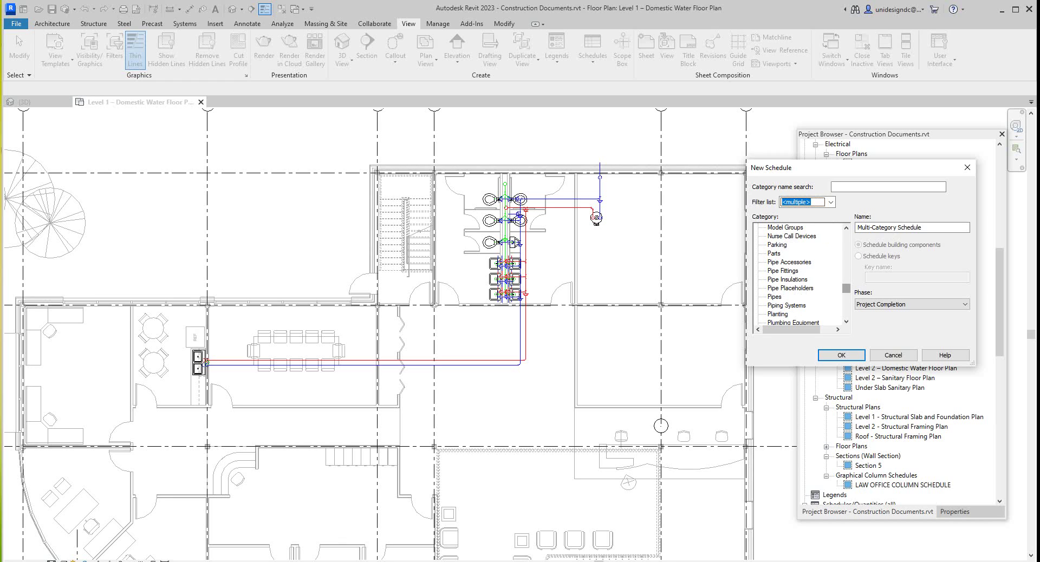
pyautogui.click(775, 297)
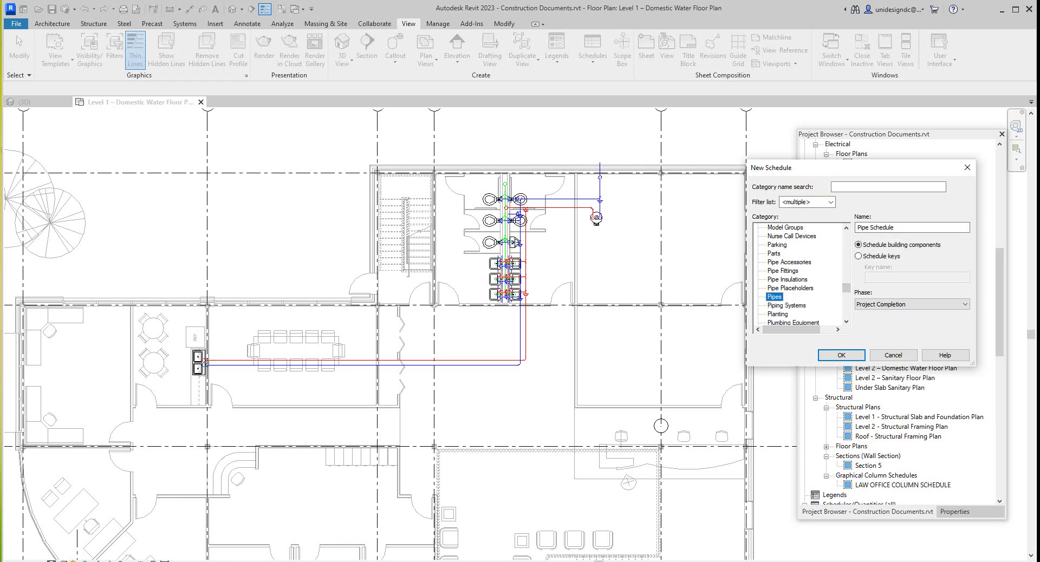
pyautogui.click(895, 227)
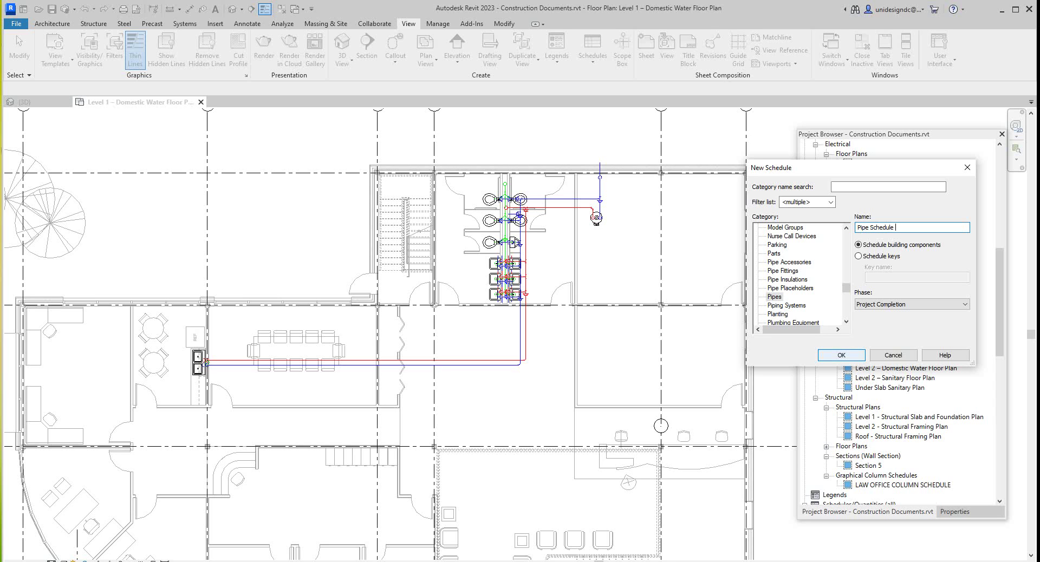
pyautogui.press('Return')
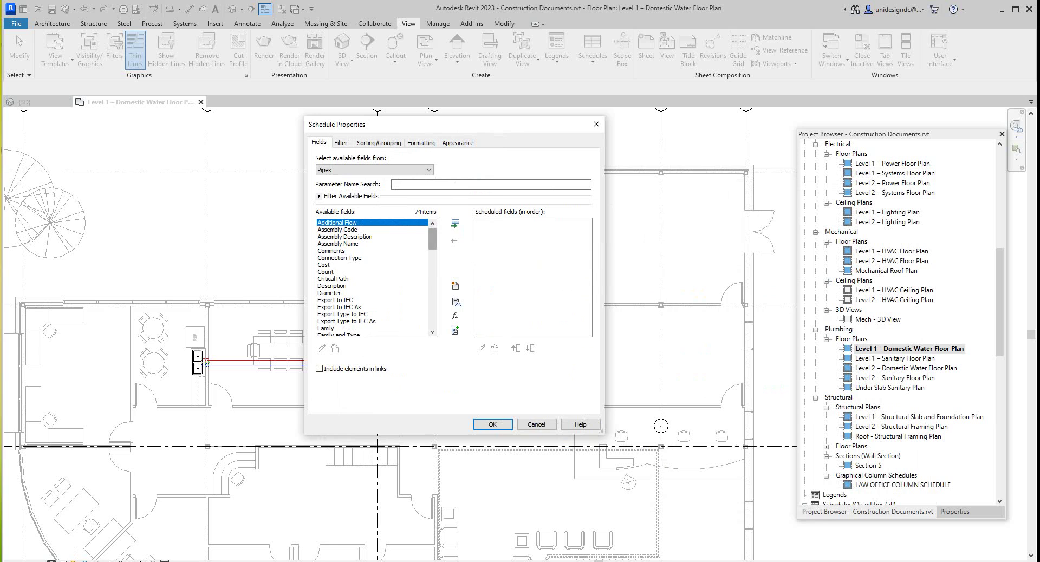
# Add the Family and Type parameter as the first scheduled field of the pipe schedule
pyautogui.scroll(-3, 370, 256)
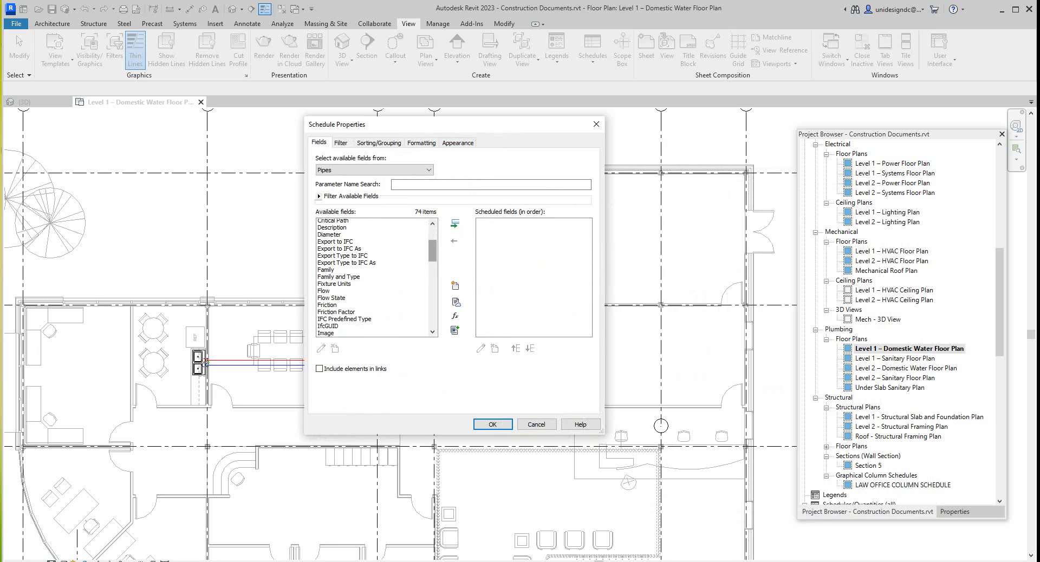
pyautogui.moveTo(433, 251); pyautogui.dragTo(432, 251)
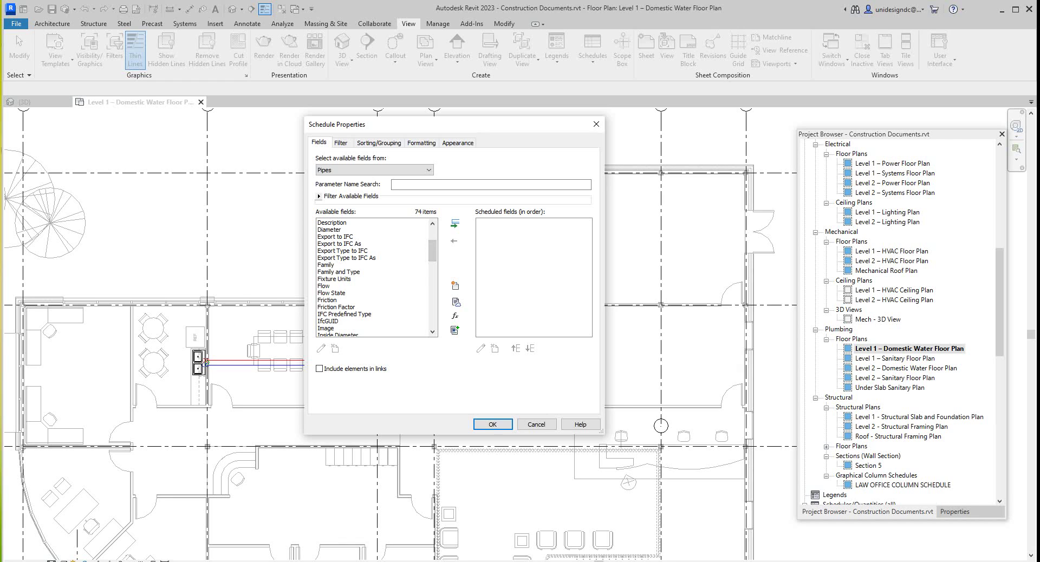
pyautogui.click(342, 272)
pyautogui.click(455, 224)
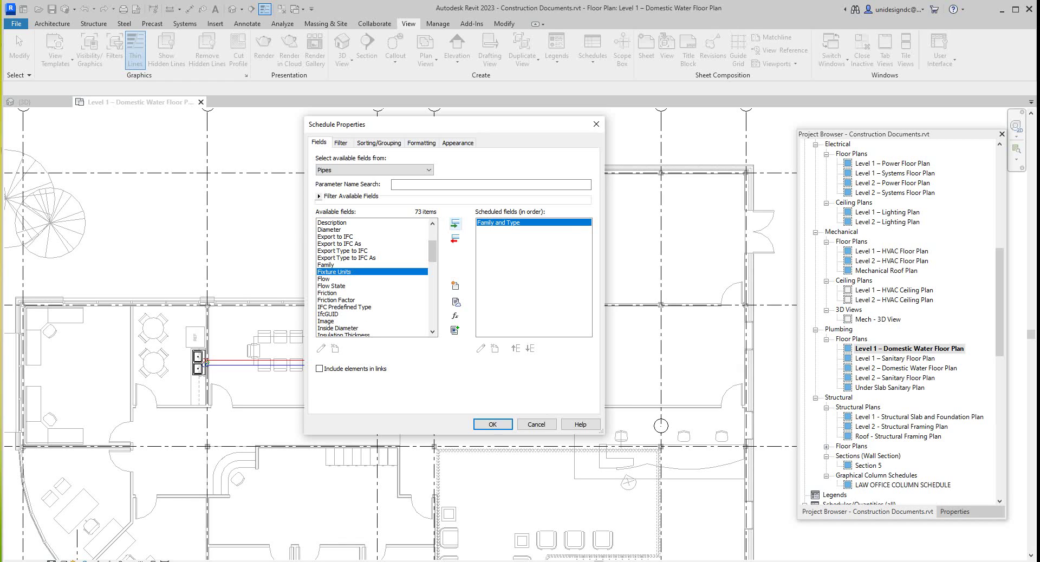
# Add the System Name parameter to the pipe schedule's fields, after Family and Type
pyautogui.scroll(-4, 374, 282)
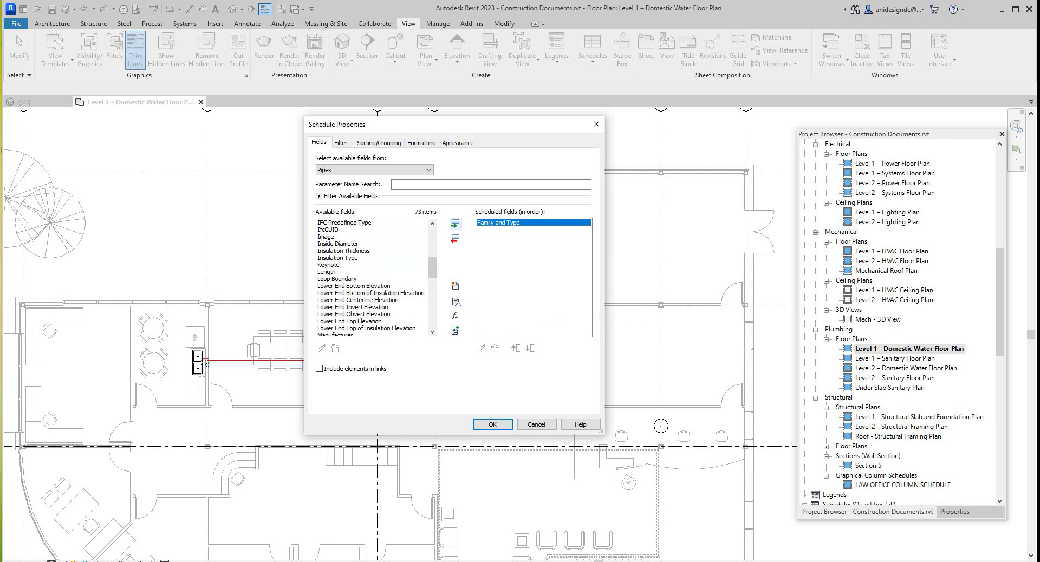
pyautogui.scroll(-6, 376, 278)
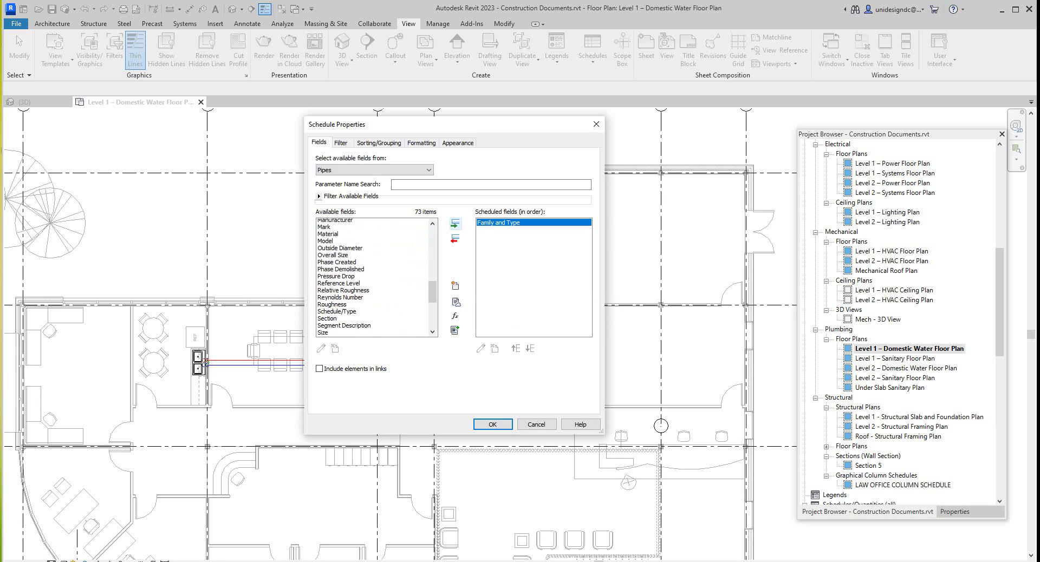
pyautogui.scroll(-4, 376, 277)
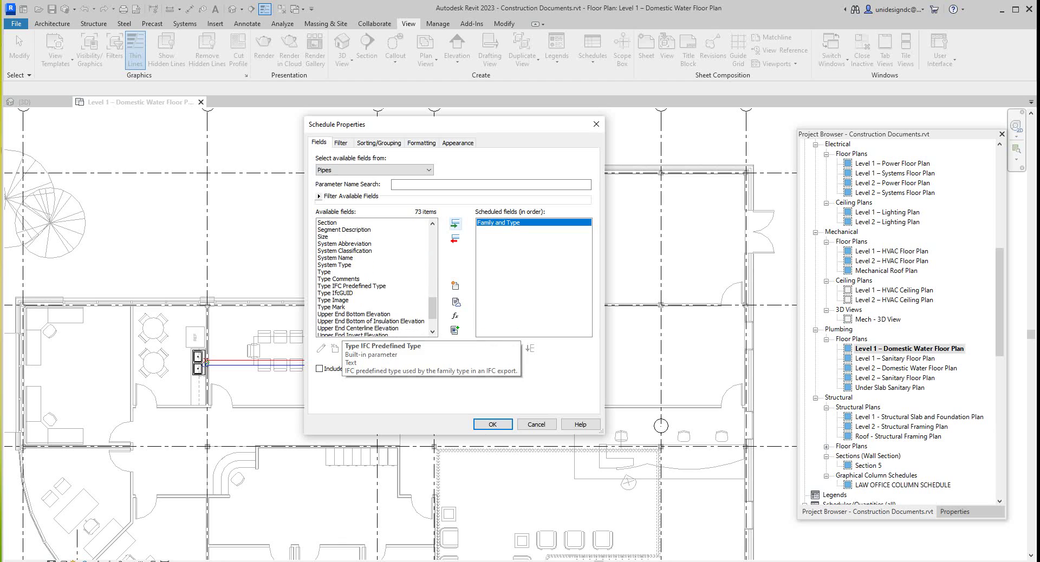
pyautogui.click(336, 258)
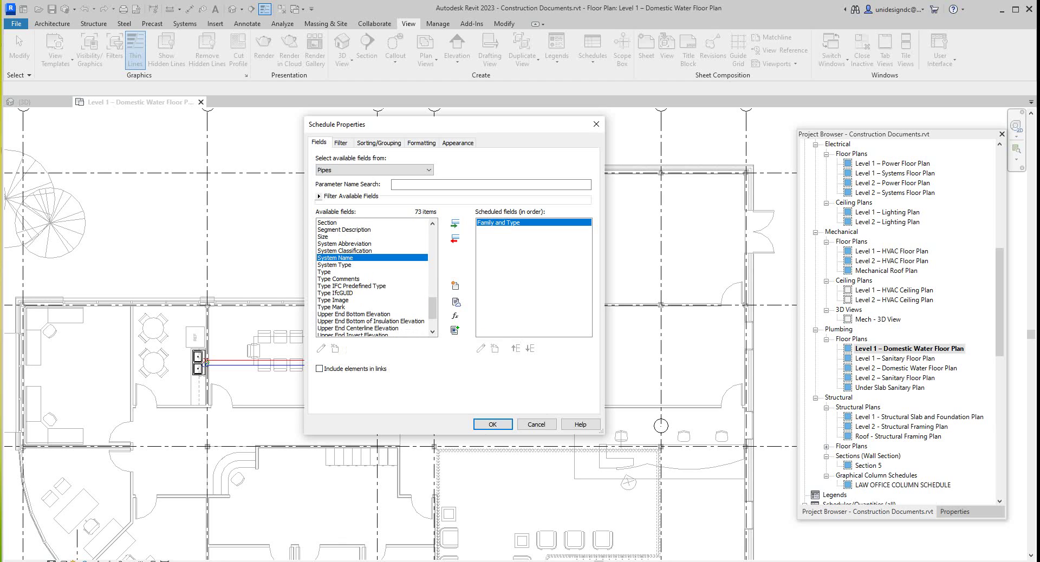
pyautogui.click(456, 224)
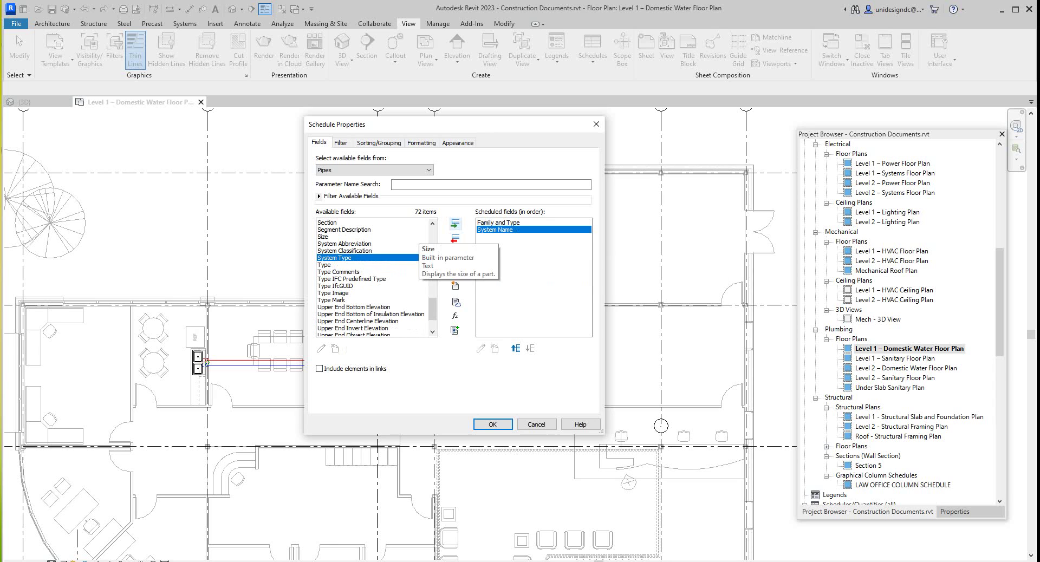
# Add the Material and Outside Diameter parameters to the scheduled fields, following System Name
pyautogui.scroll(3, 347, 260)
pyautogui.scroll(2, 374, 278)
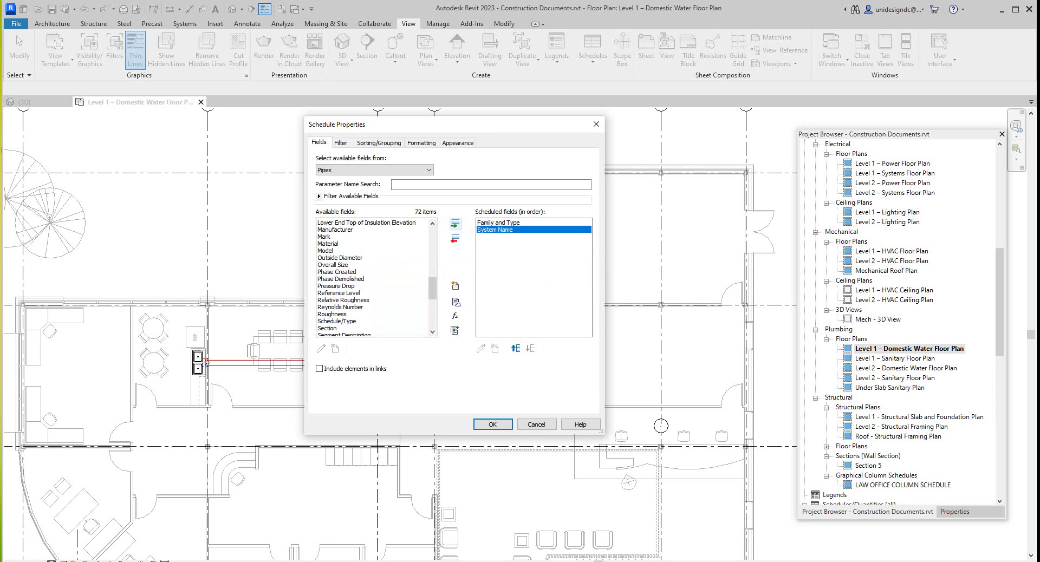
pyautogui.click(328, 244)
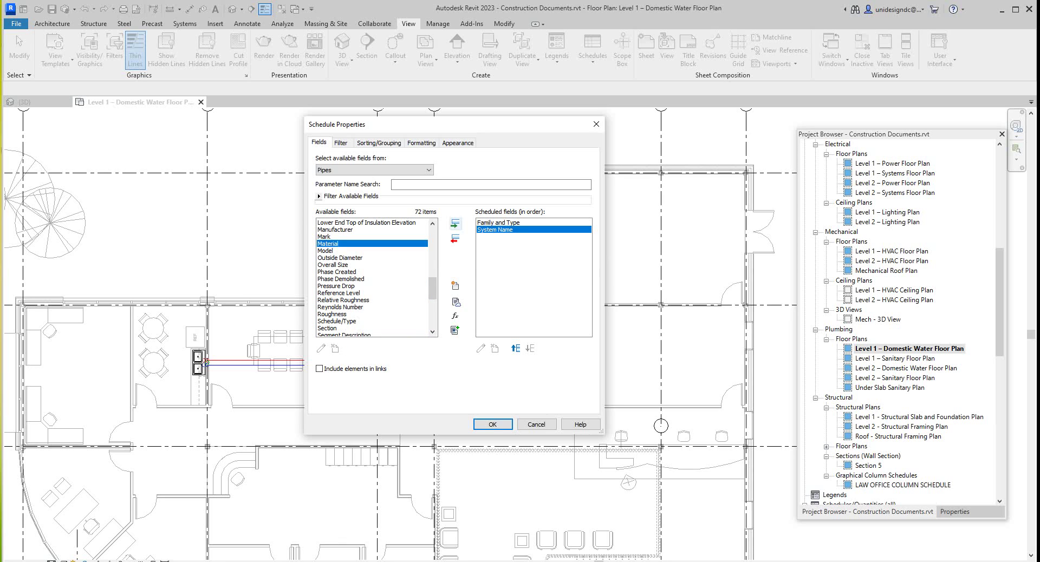
pyautogui.click(455, 224)
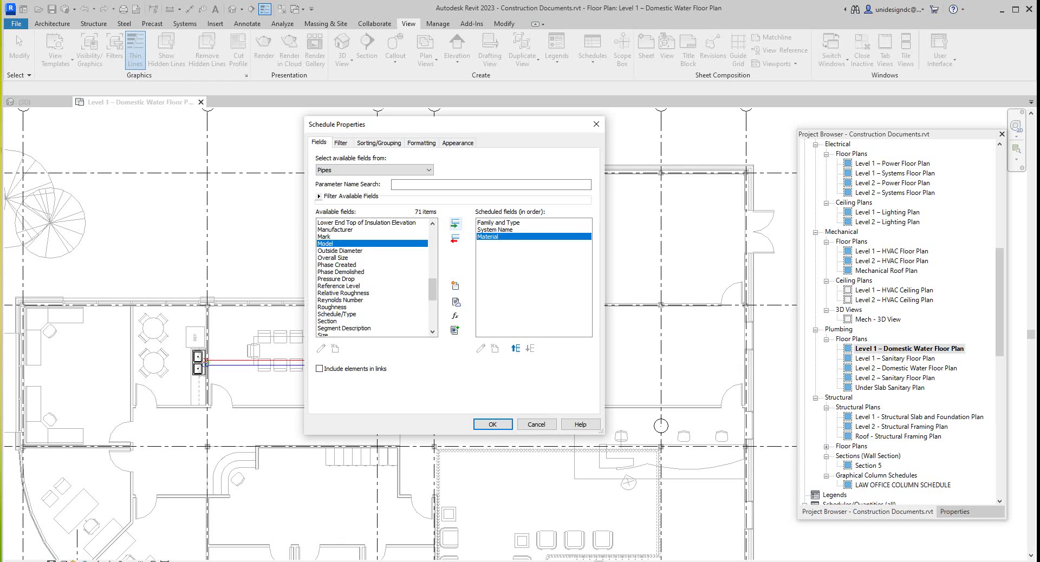
pyautogui.press('Down')
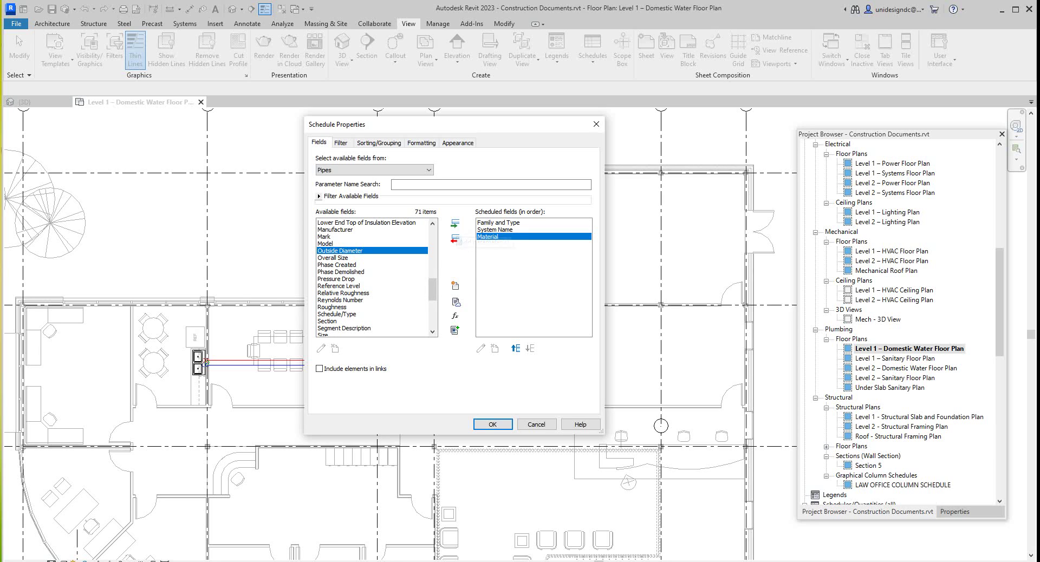
pyautogui.click(456, 224)
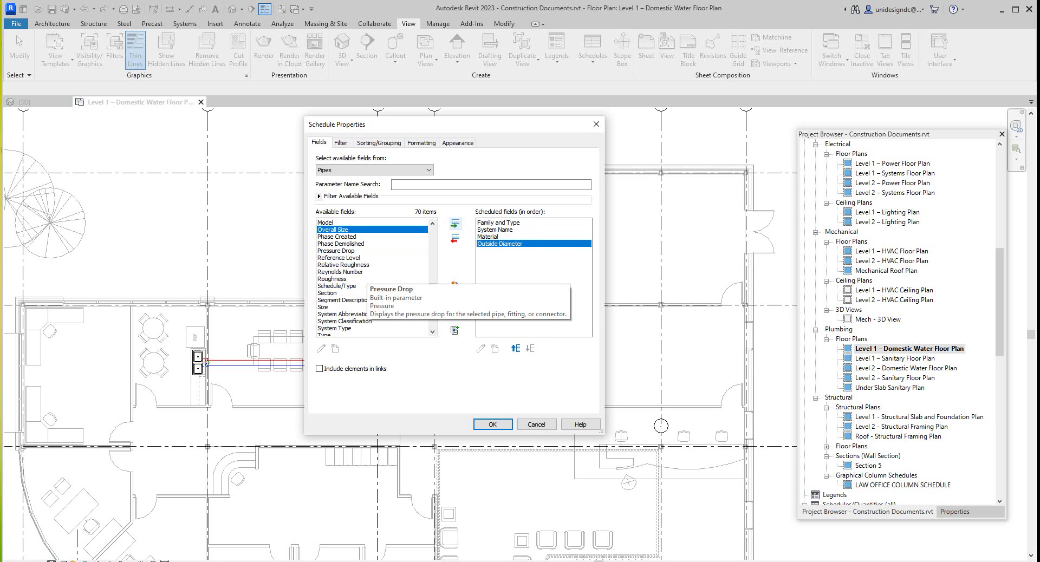
# Search the available parameters for "IN" and add Inside Diameter to the scheduled fields after Outside Diameter
pyautogui.scroll(-3, 374, 277)
pyautogui.scroll(1, 374, 277)
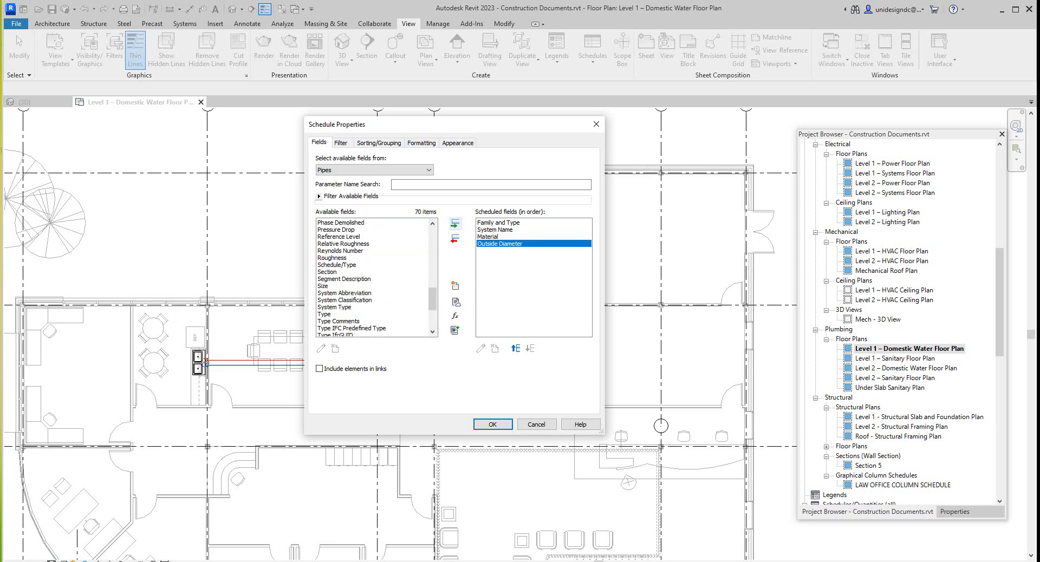
pyautogui.scroll(-4, 374, 278)
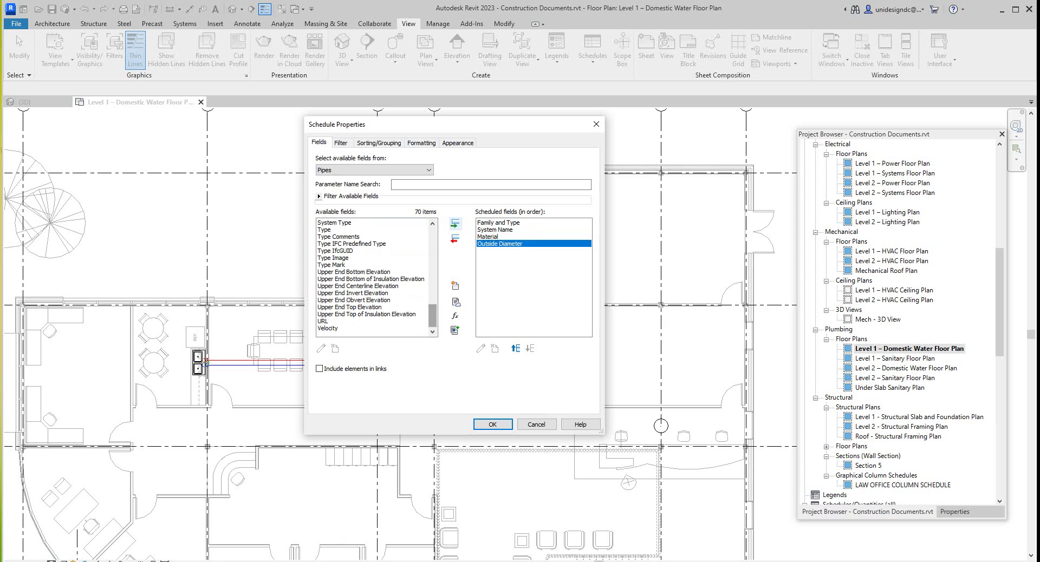
pyautogui.scroll(1, 374, 278)
pyautogui.click(395, 185)
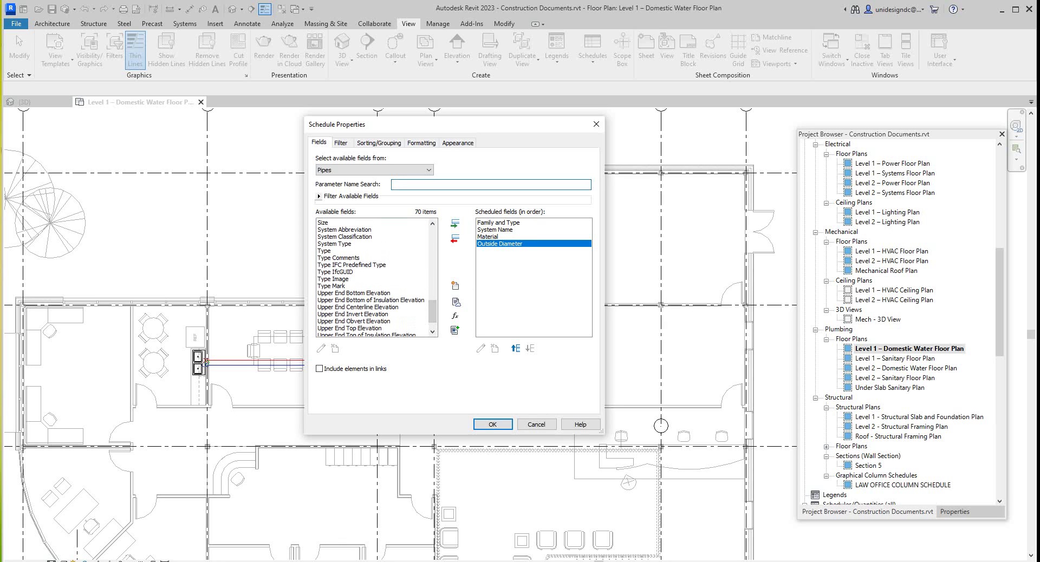
pyautogui.write('I')
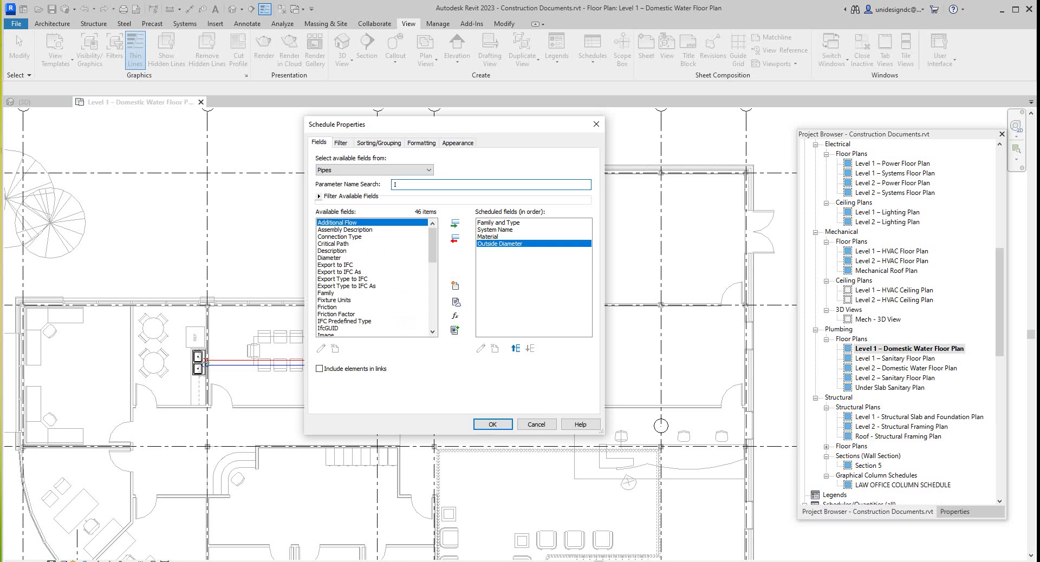
pyautogui.write('N')
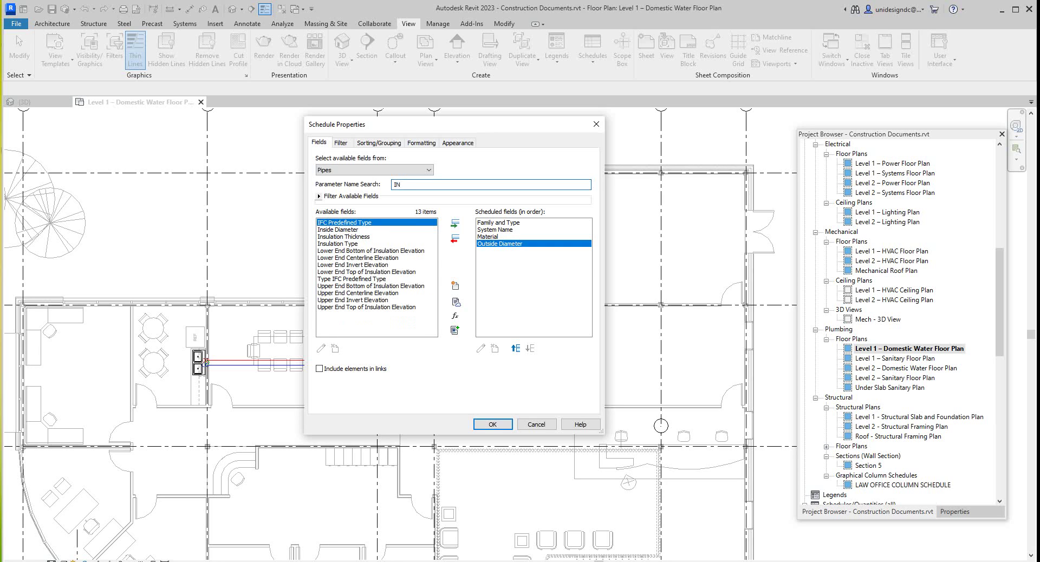
pyautogui.click(352, 230)
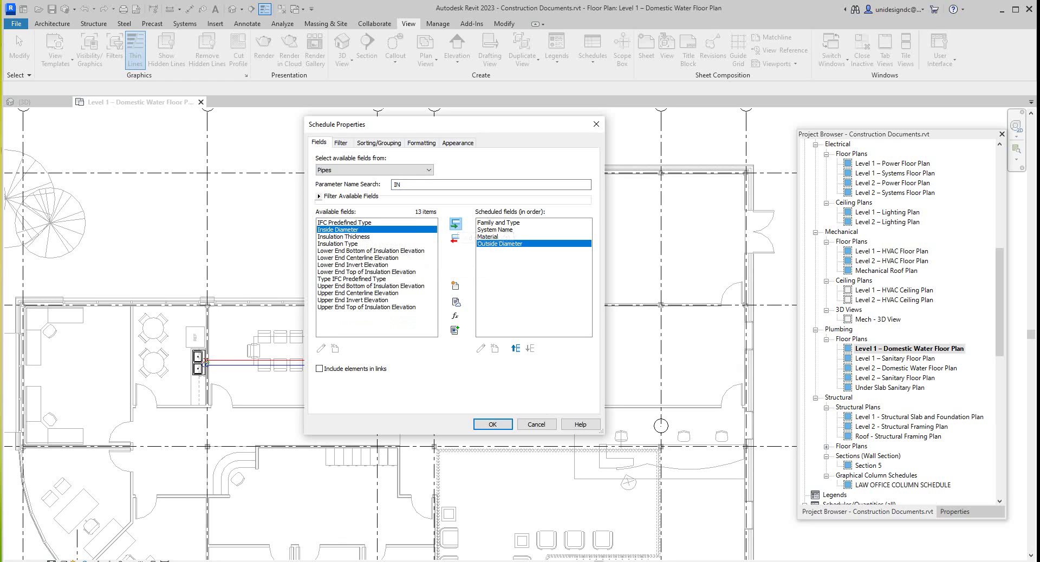
pyautogui.click(456, 224)
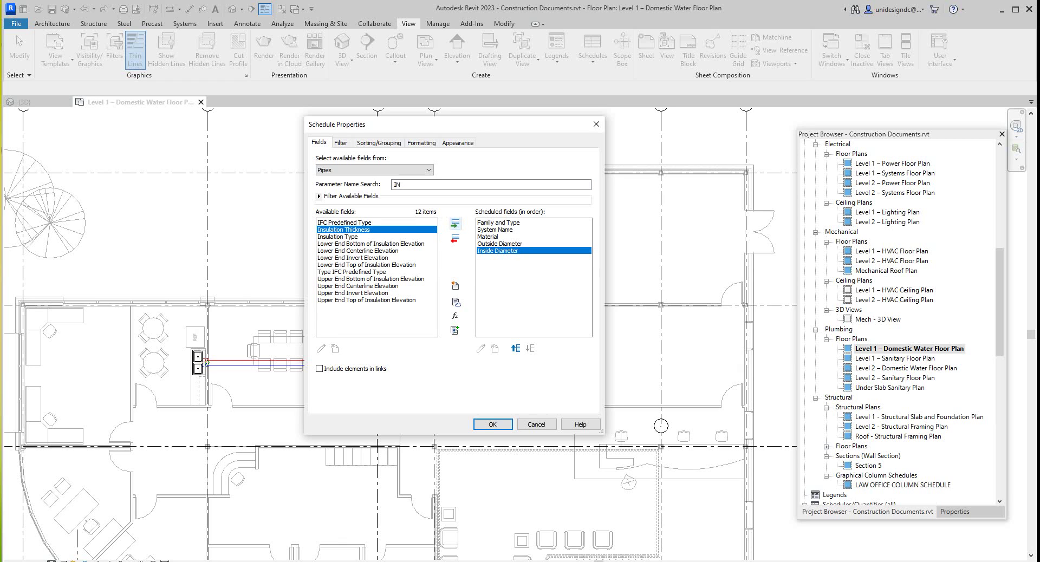
# Expand the filters for the available fields and examine the parameter type options, keeping <All>
pyautogui.doubleClick(396, 185)
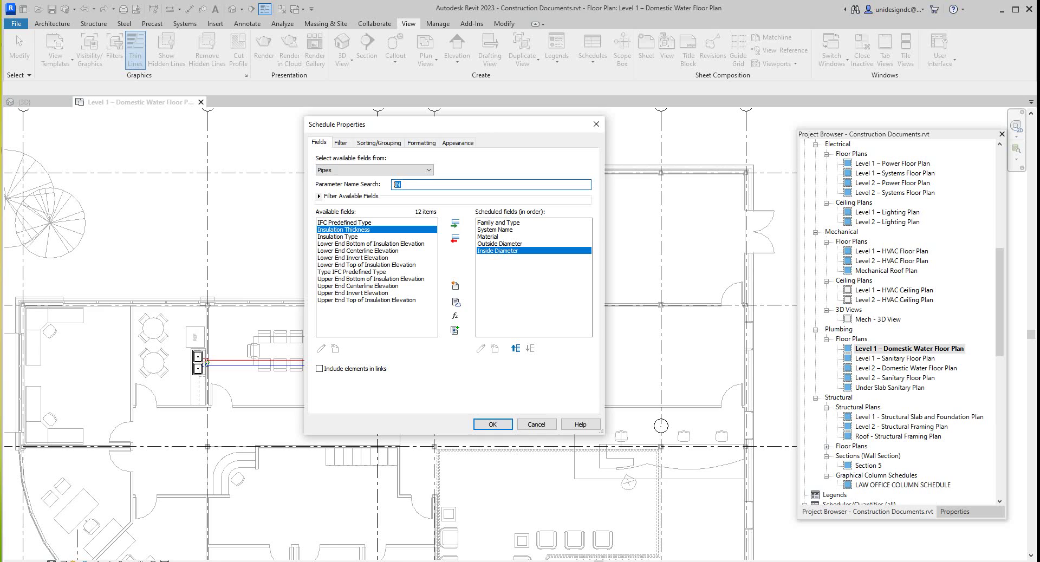
pyautogui.click(319, 196)
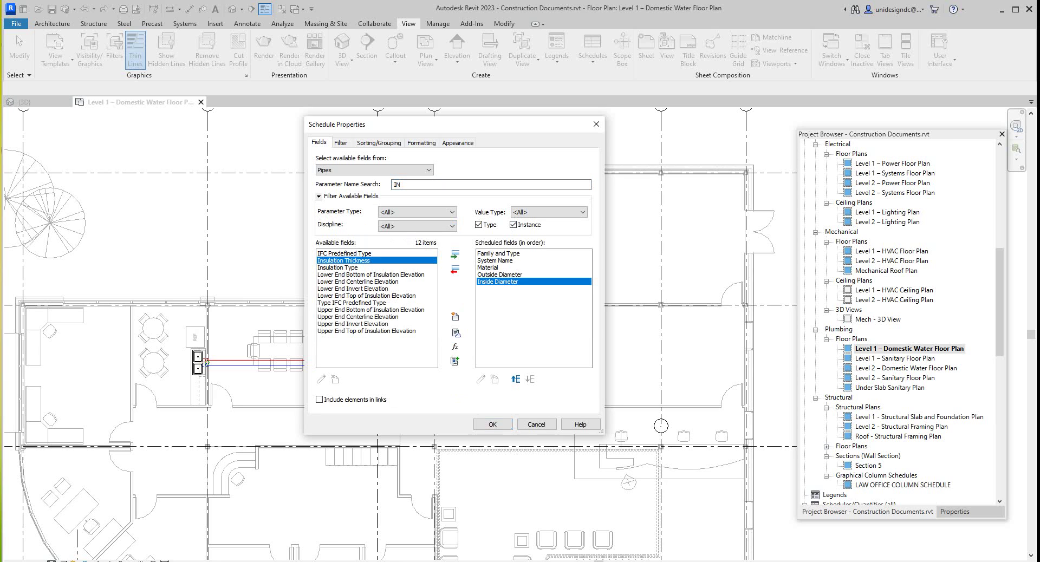
pyautogui.click(417, 212)
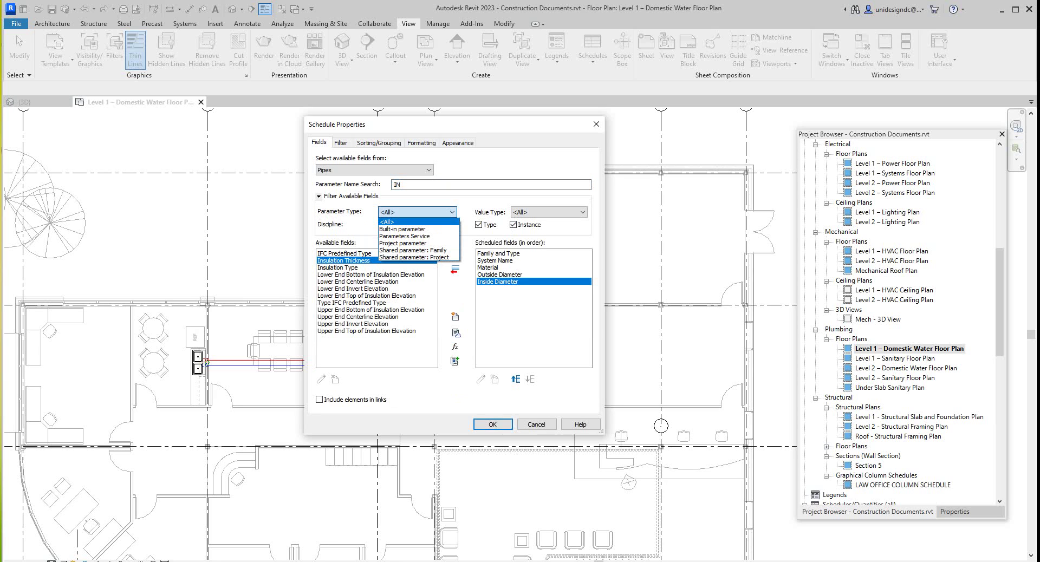
pyautogui.click(401, 223)
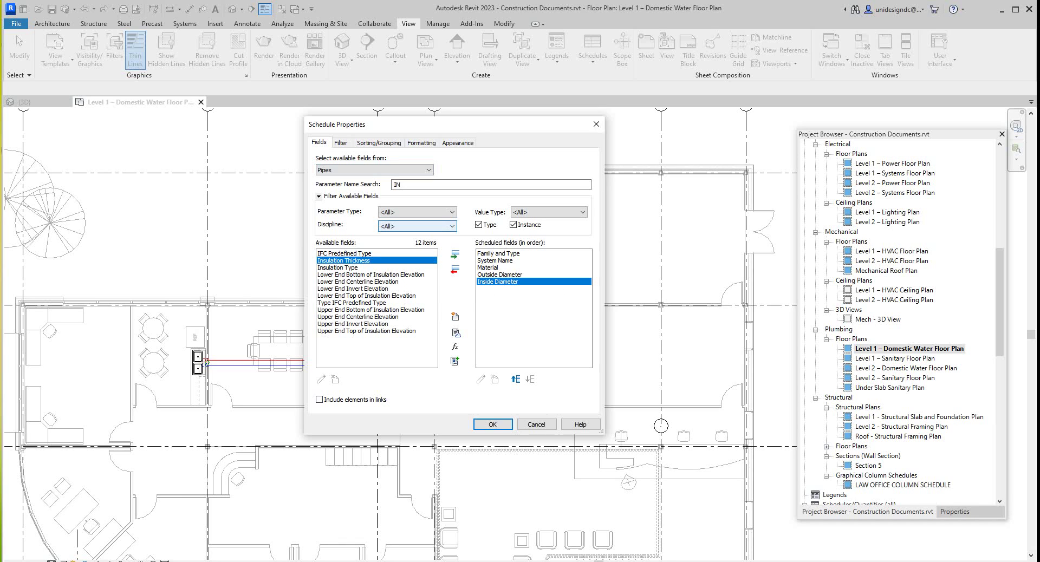
# Clear the parameter name search and add the Length parameter to the scheduled fields after Inside Diameter
pyautogui.click(400, 185)
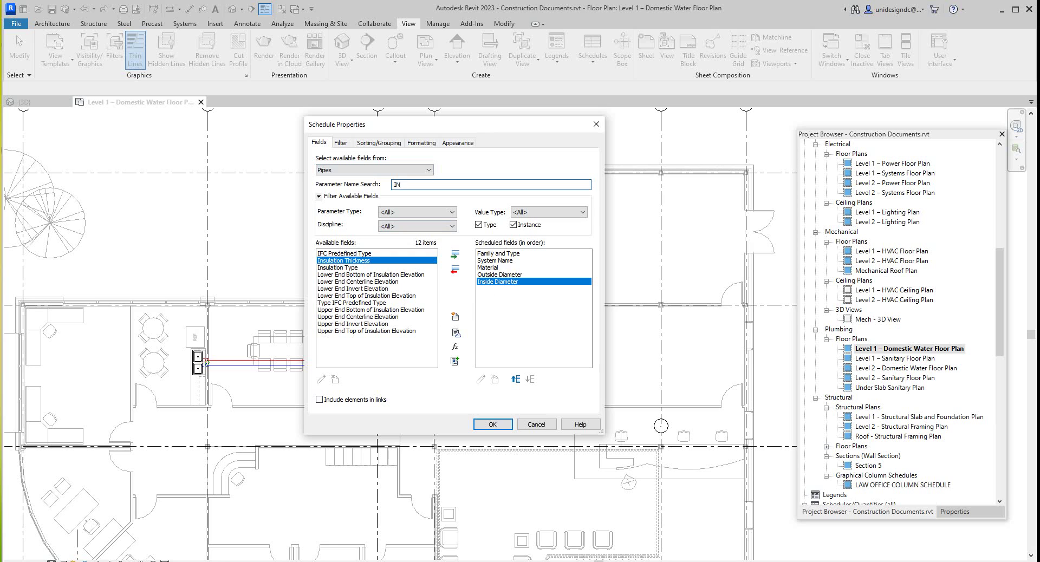
pyautogui.write('\\\\')
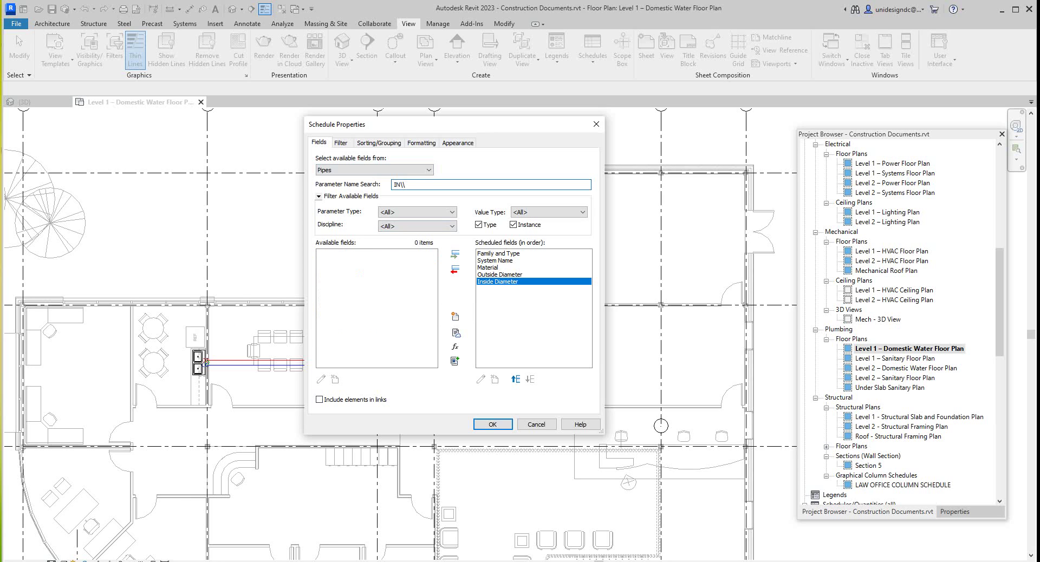
pyautogui.press('BackSpace')
pyautogui.press('BackSpace')
pyautogui.press('BackSpace')
pyautogui.press('BackSpace')
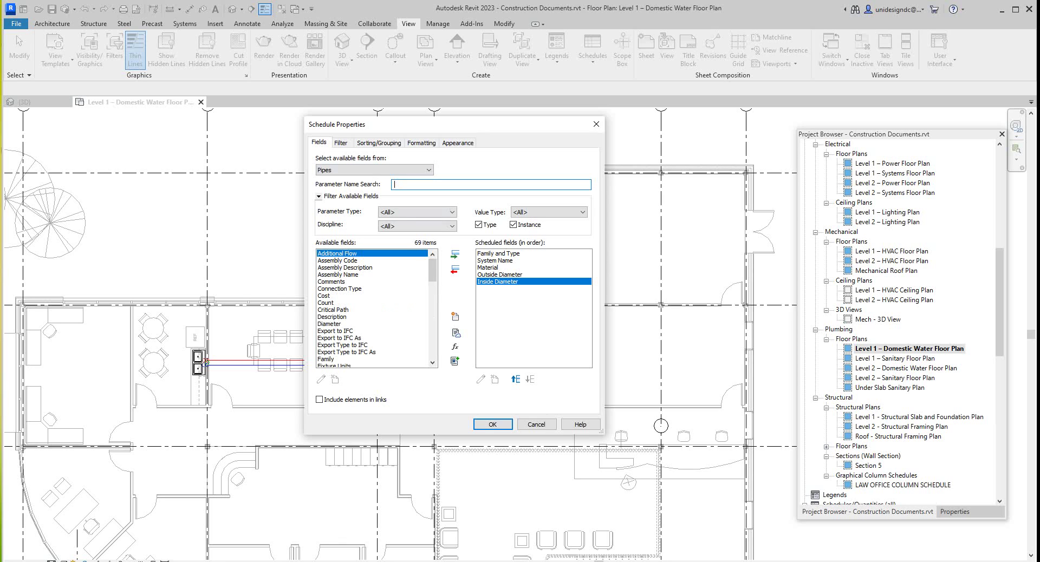
pyautogui.scroll(-4, 346, 325)
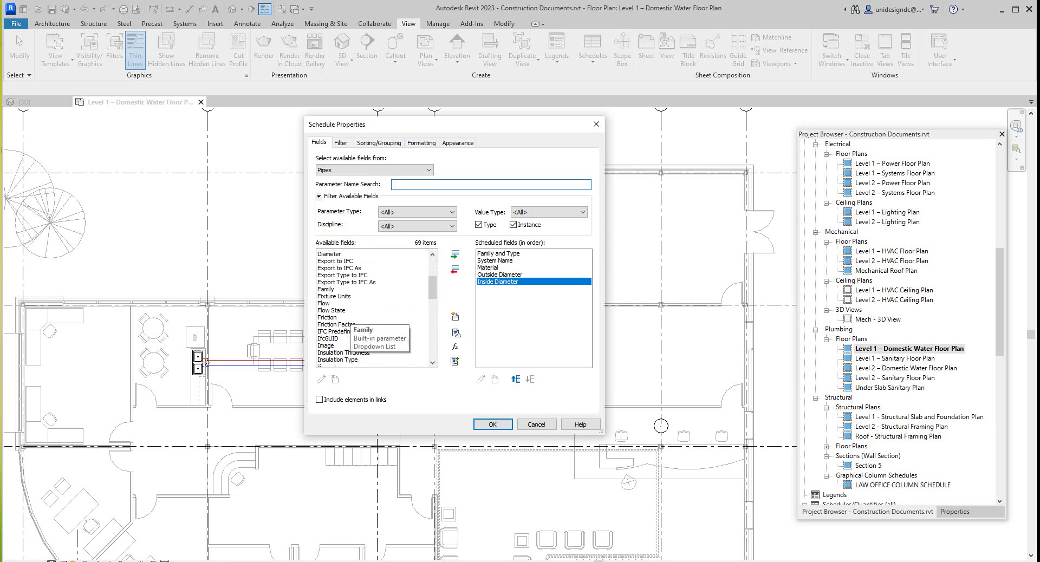
pyautogui.scroll(-2, 346, 325)
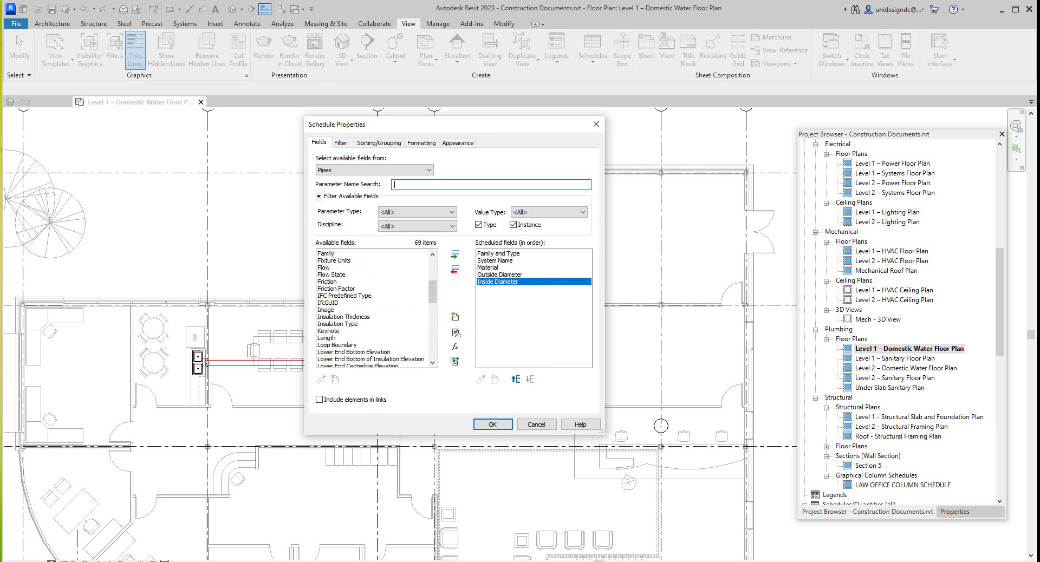
pyautogui.click(331, 338)
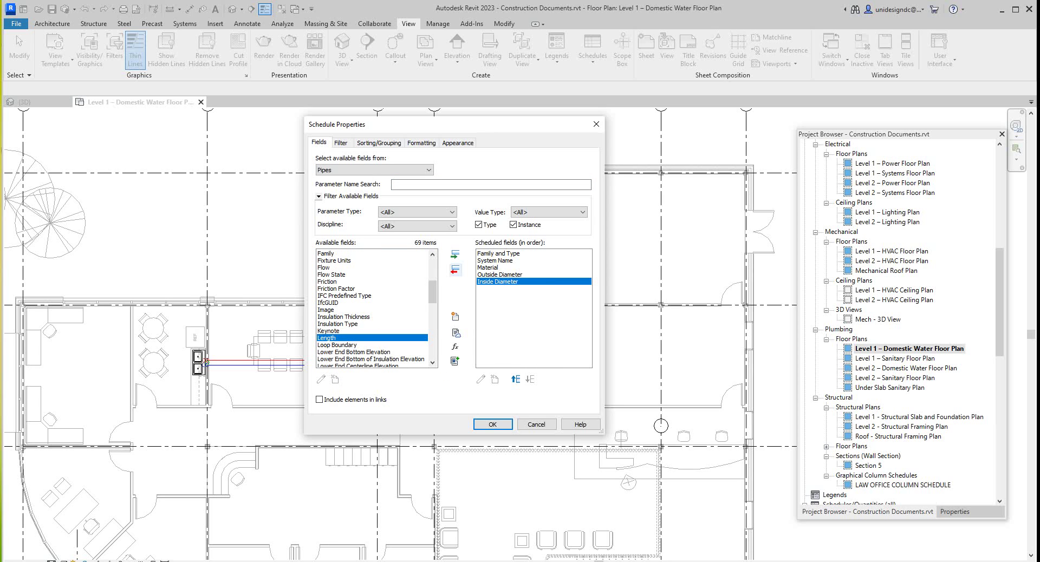
pyautogui.click(456, 254)
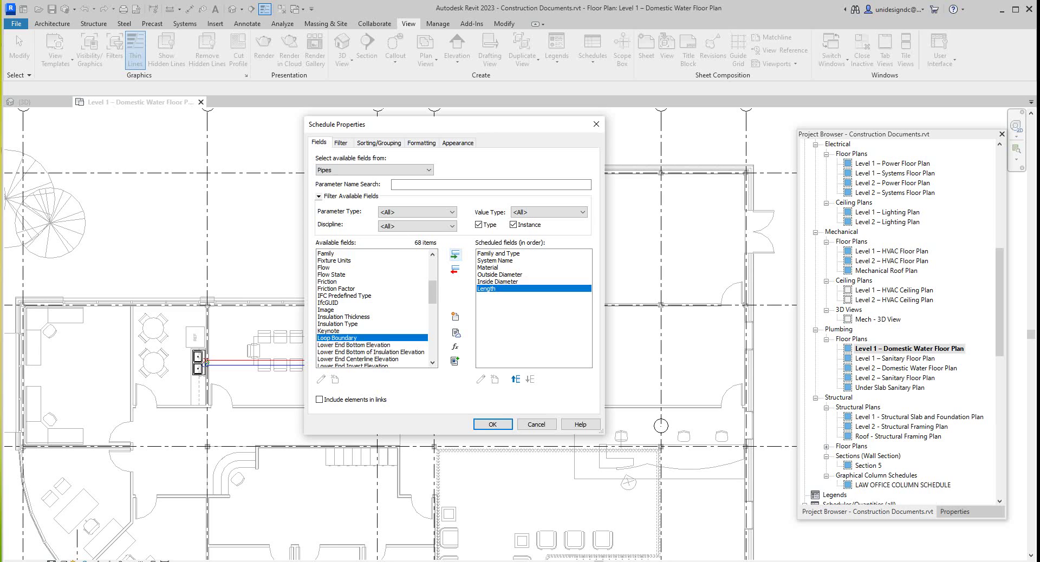
# Add the Overall Size and Size parameters to the scheduled fields, following Length
pyautogui.scroll(-5, 352, 325)
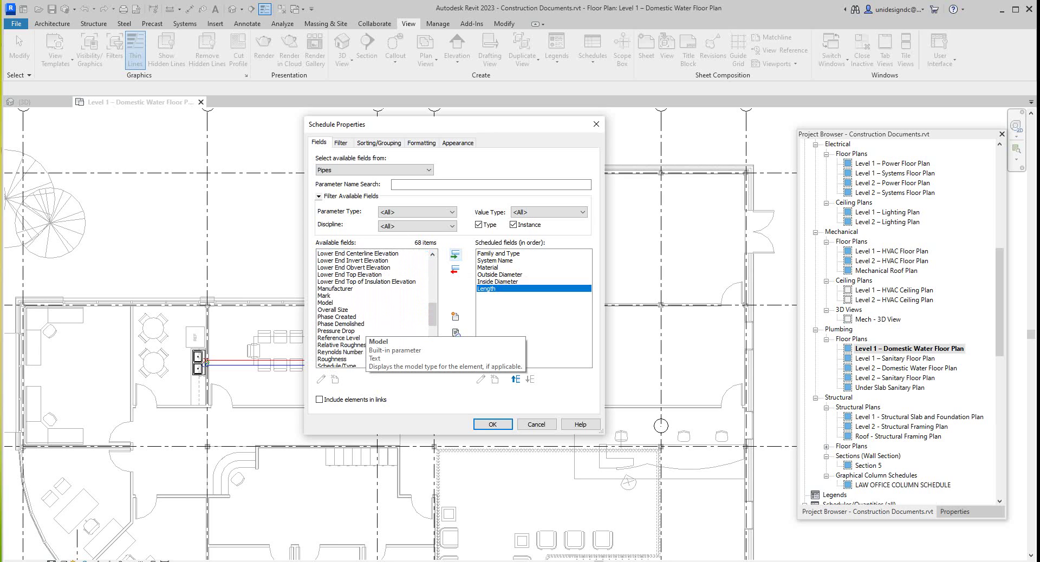
pyautogui.click(341, 310)
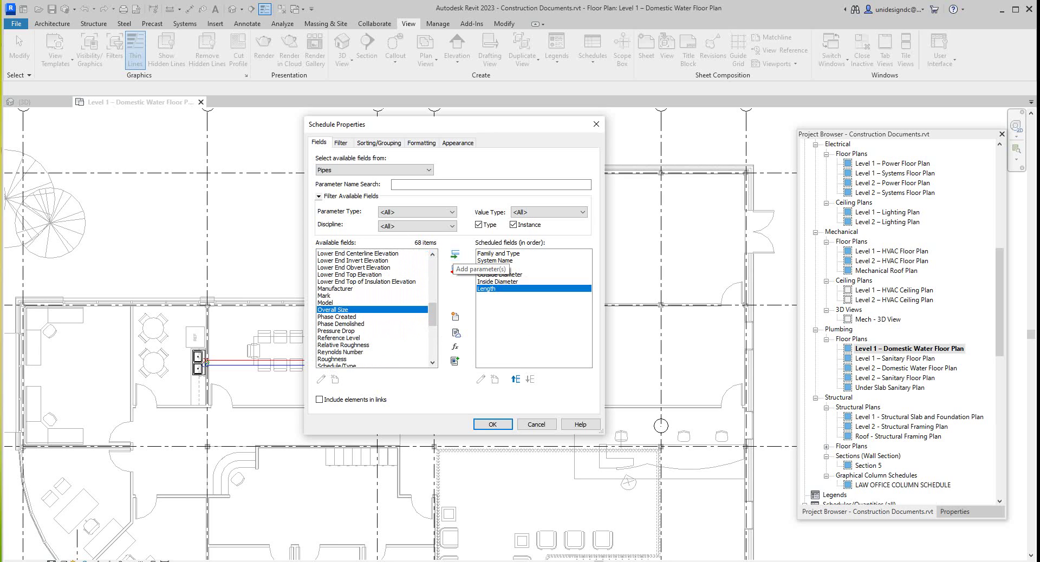
pyautogui.click(456, 255)
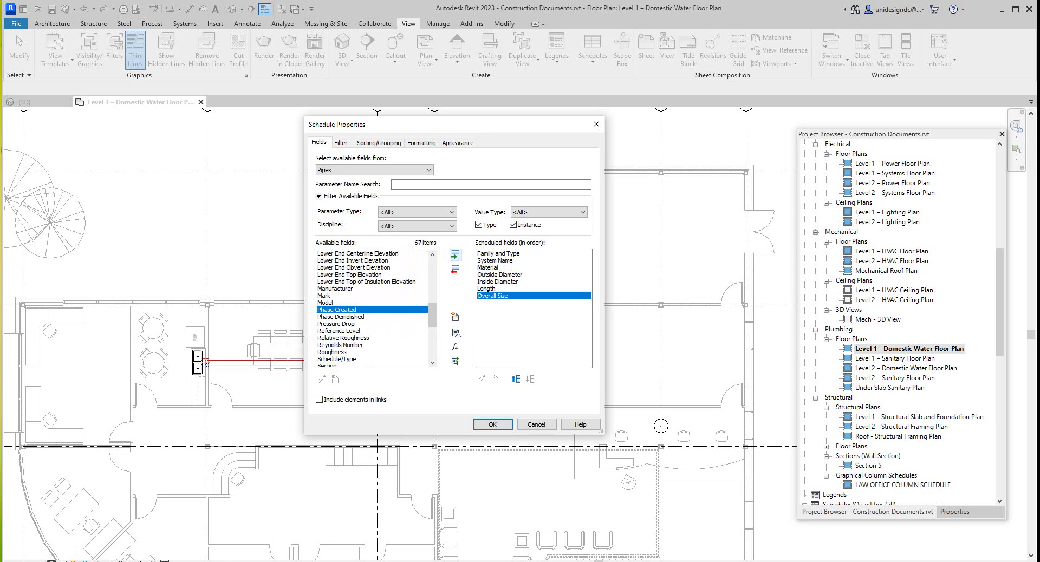
pyautogui.scroll(-2, 374, 309)
pyautogui.scroll(-2, 379, 325)
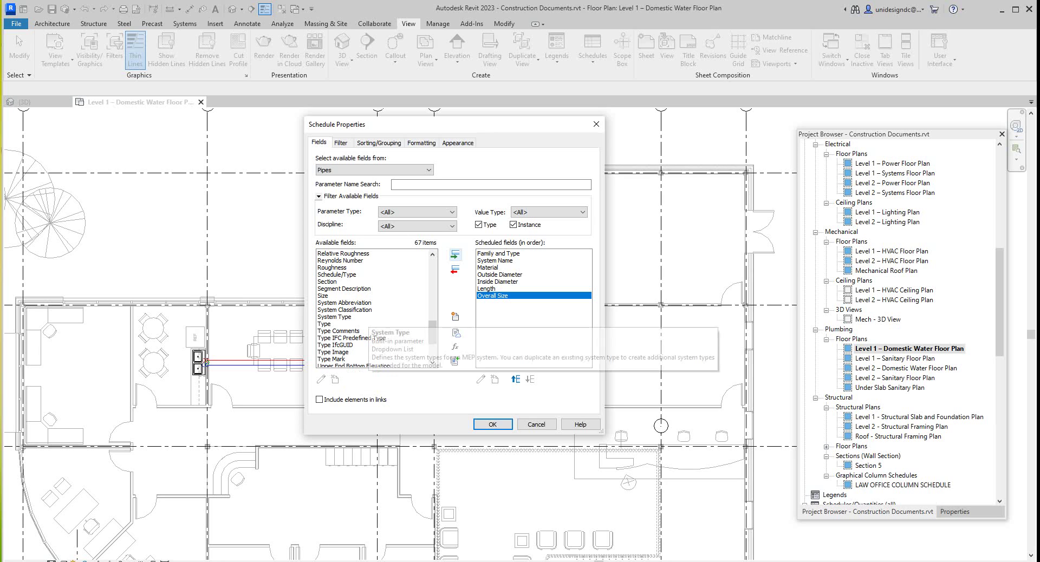
pyautogui.click(325, 296)
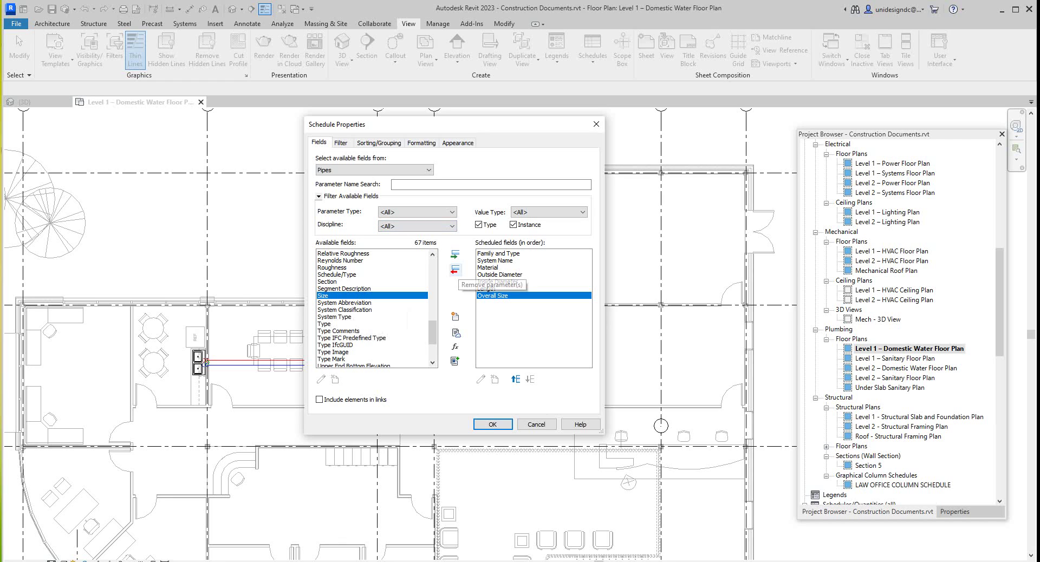
pyautogui.click(455, 254)
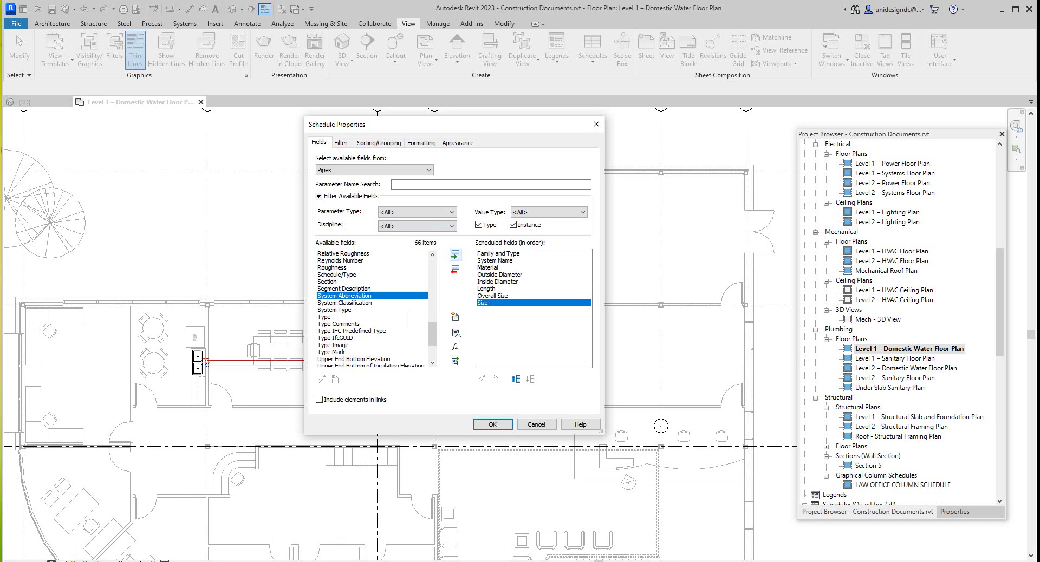
# Add the Cost parameter as the last scheduled field of the pipe schedule
pyautogui.moveTo(432, 334); pyautogui.dragTo(432, 265)
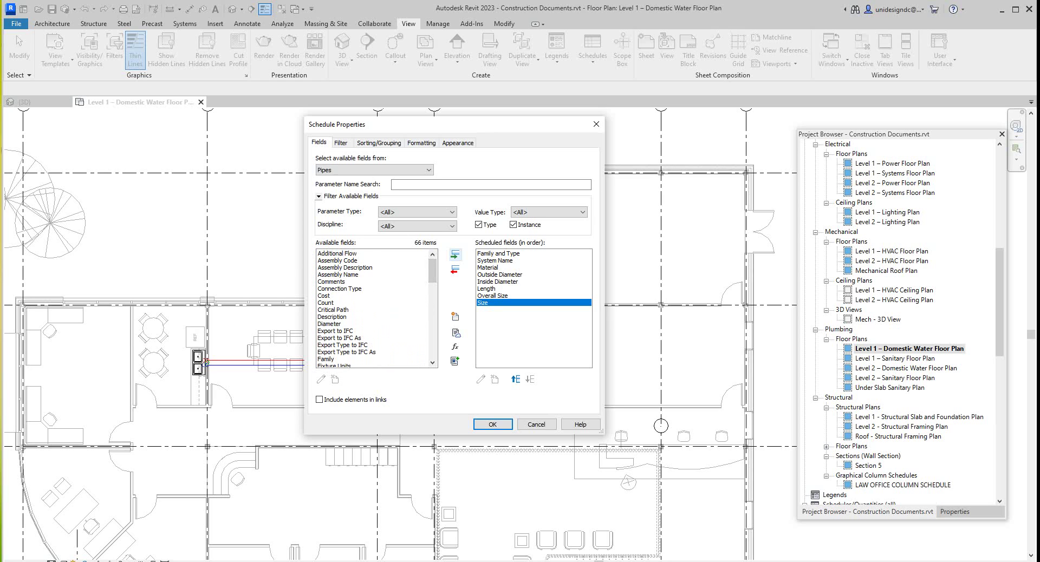
pyautogui.click(336, 295)
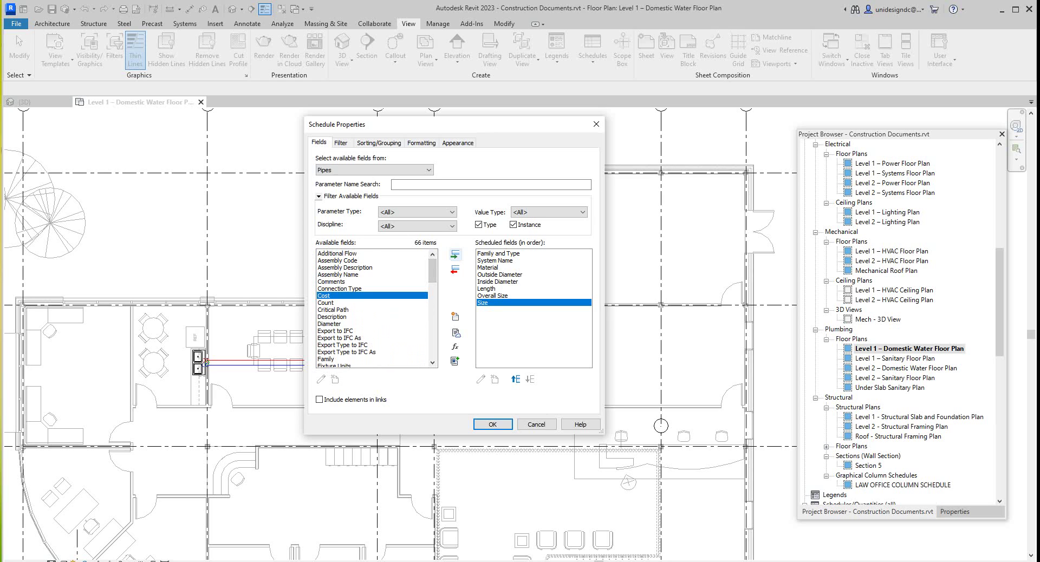
pyautogui.click(455, 256)
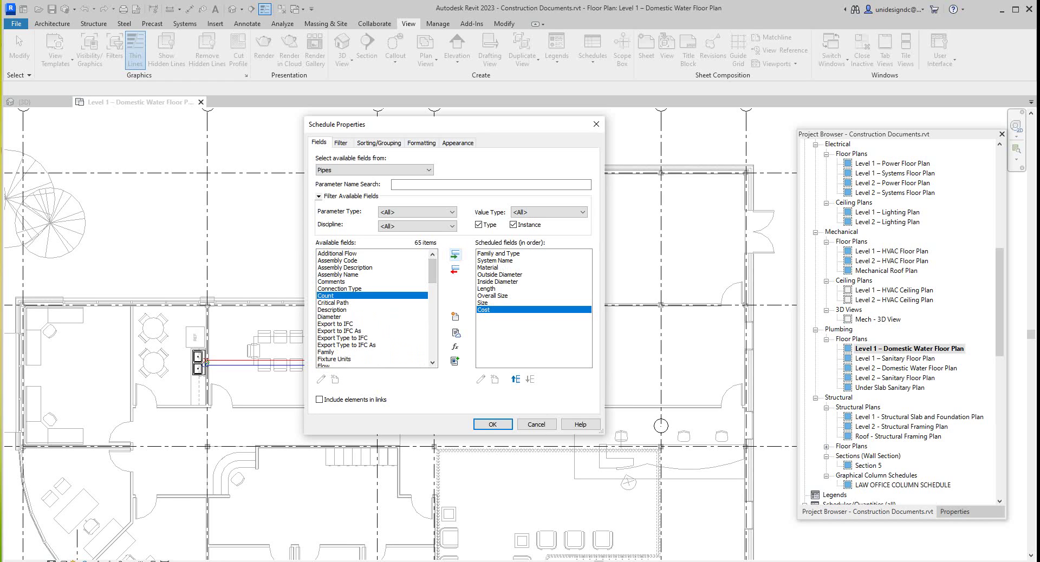
# Move the Size field up in the scheduled fields so it directly follows Material
pyautogui.click(492, 303)
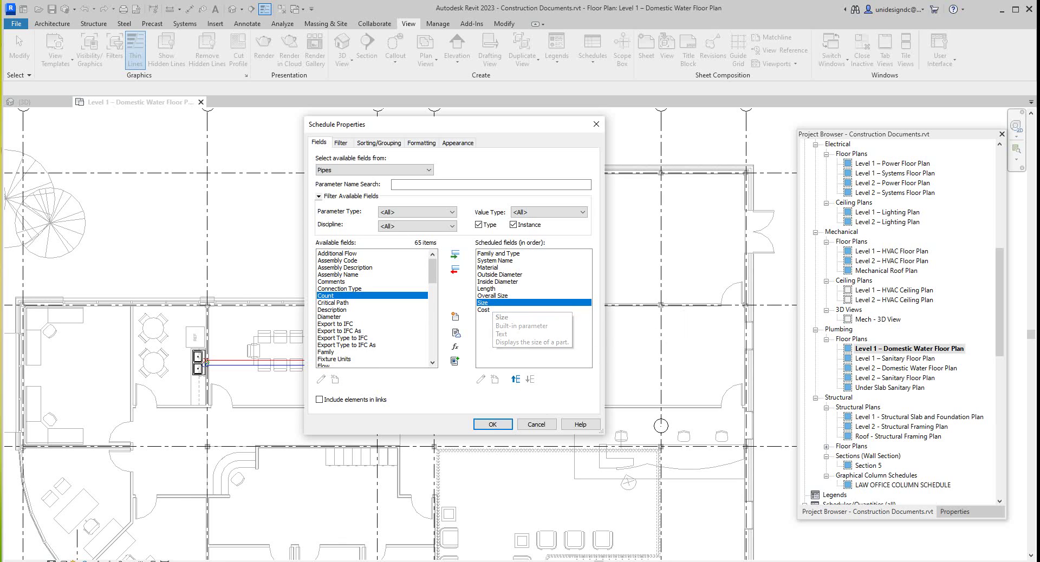
pyautogui.click(516, 380)
pyautogui.click(516, 380)
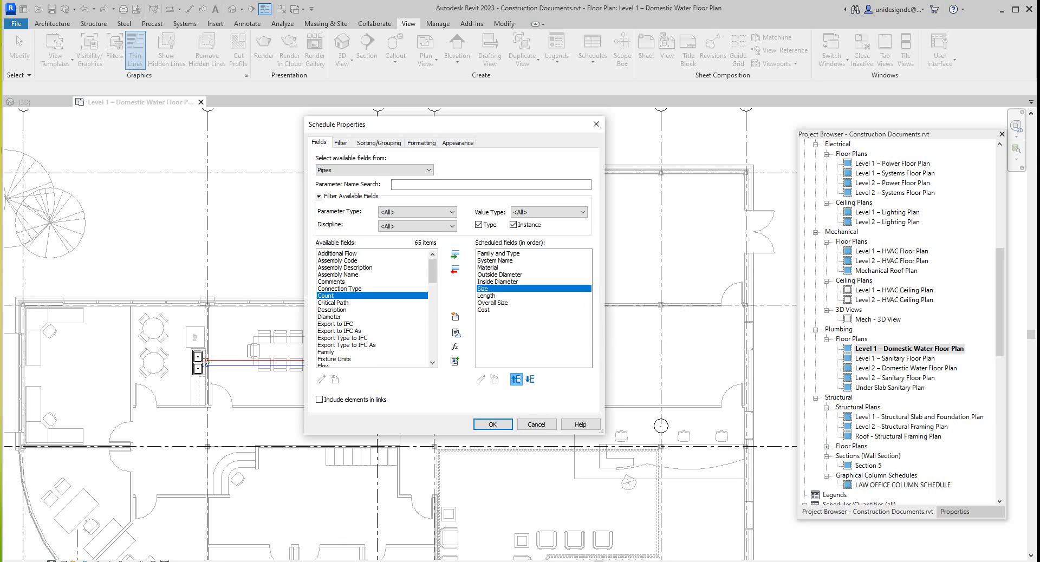
pyautogui.click(516, 379)
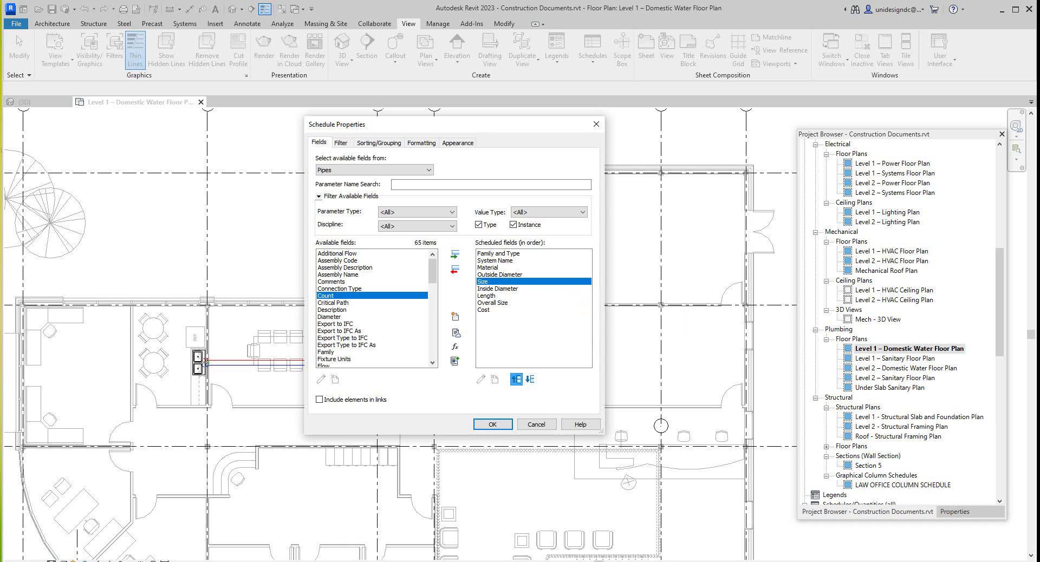
pyautogui.click(516, 379)
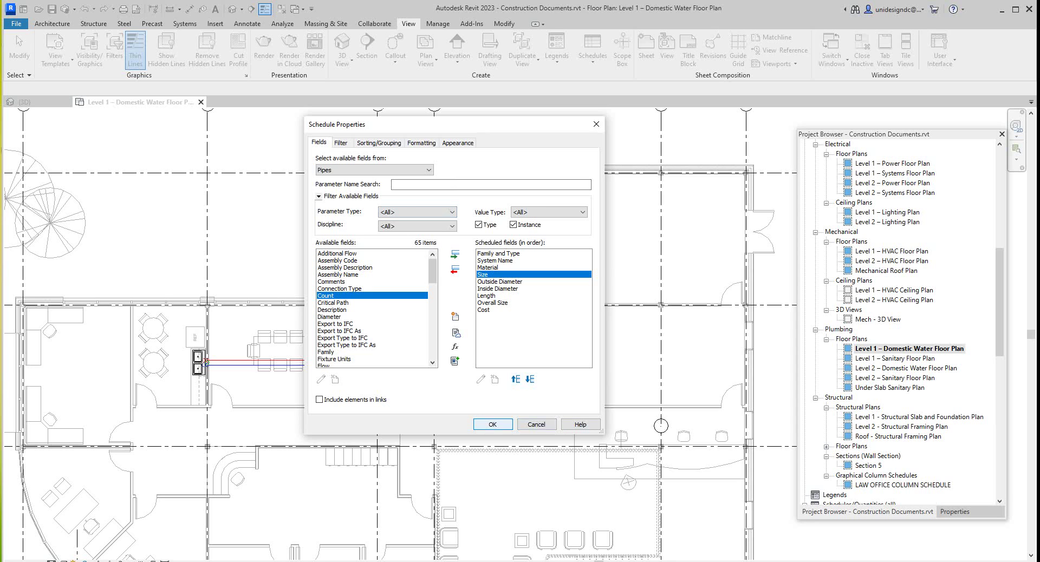
# Generate the pipe schedule with the chosen fields and look through its listed pipes
pyautogui.click(493, 425)
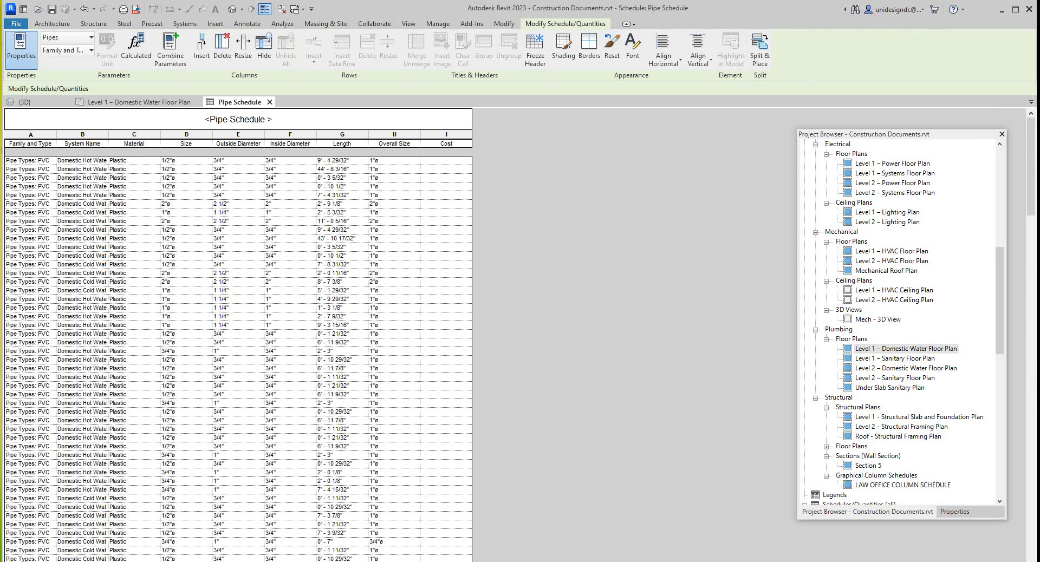
pyautogui.scroll(-4, 238, 336)
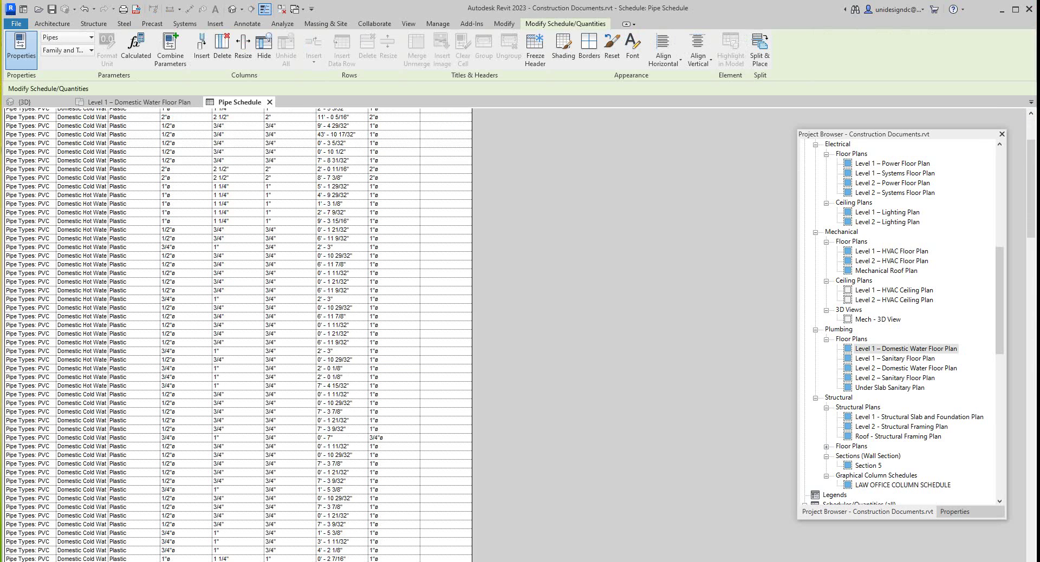
pyautogui.scroll(-11, 239, 336)
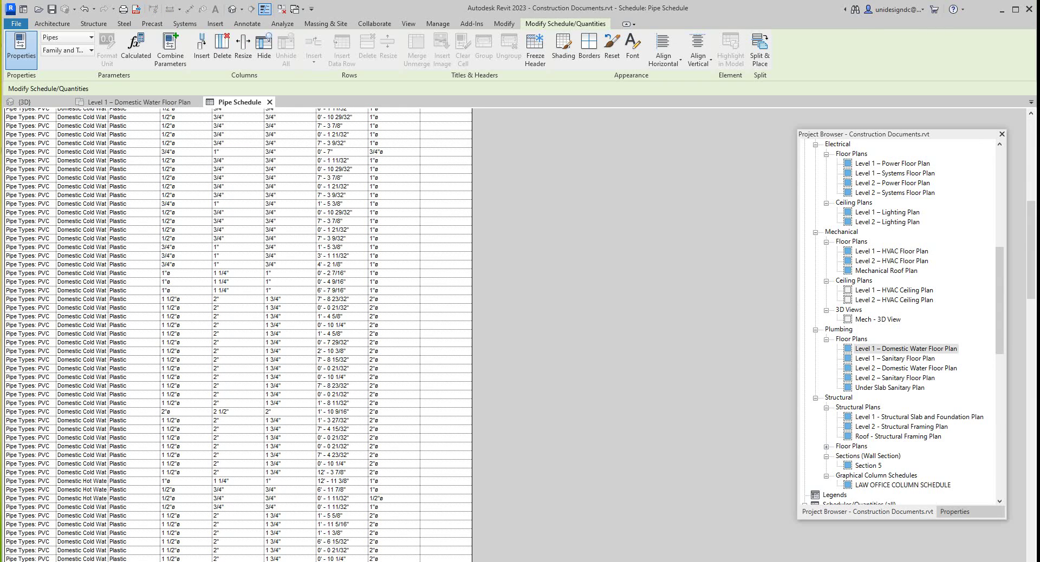
pyautogui.scroll(-15, 239, 336)
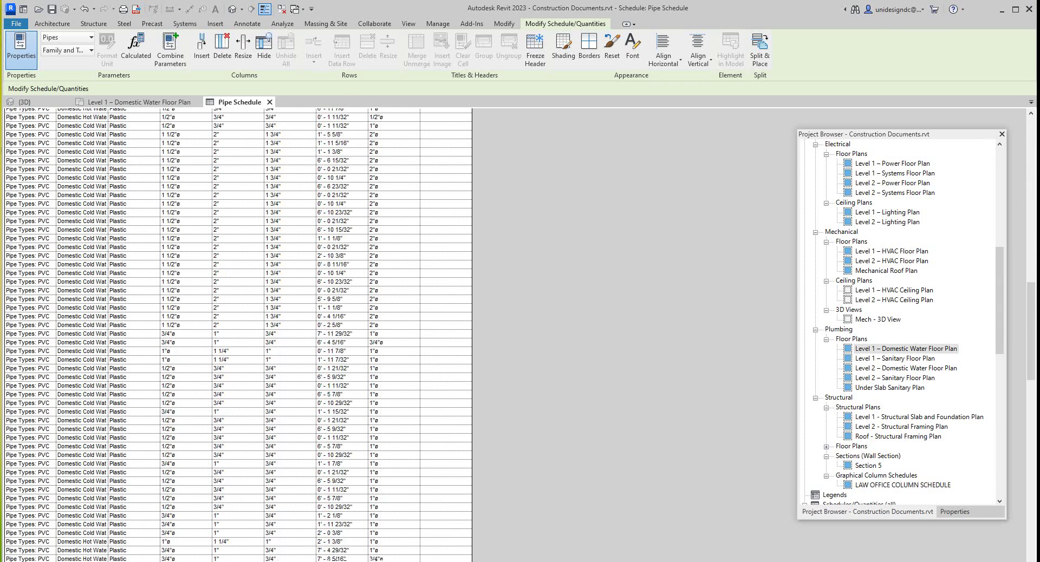
# Look through the remaining rows of the pipe schedule, from the domestic water pipes to the sanitary pipes, and return to its beginning
pyautogui.scroll(-15, 239, 336)
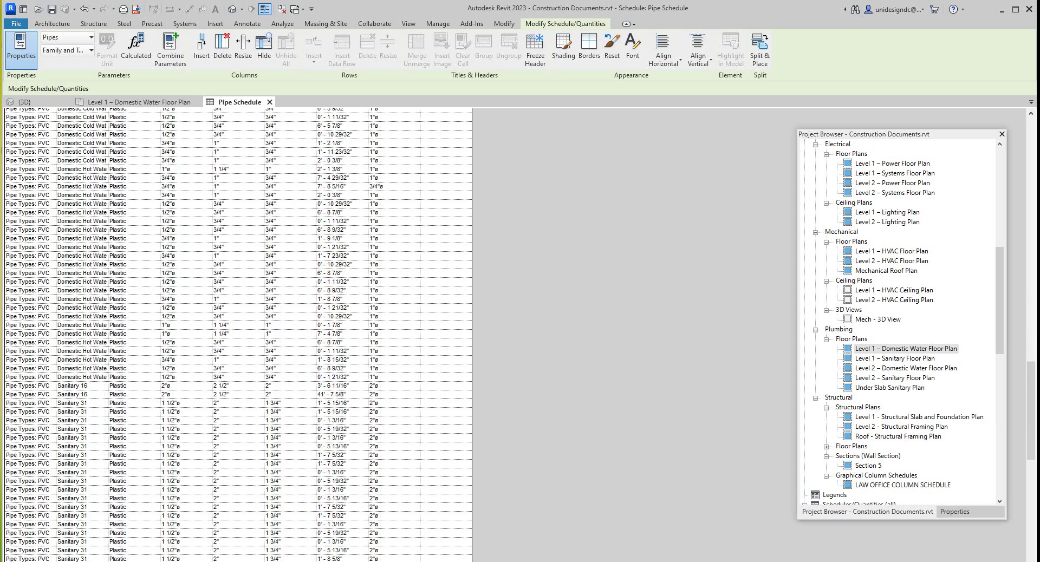
pyautogui.scroll(-17, 238, 336)
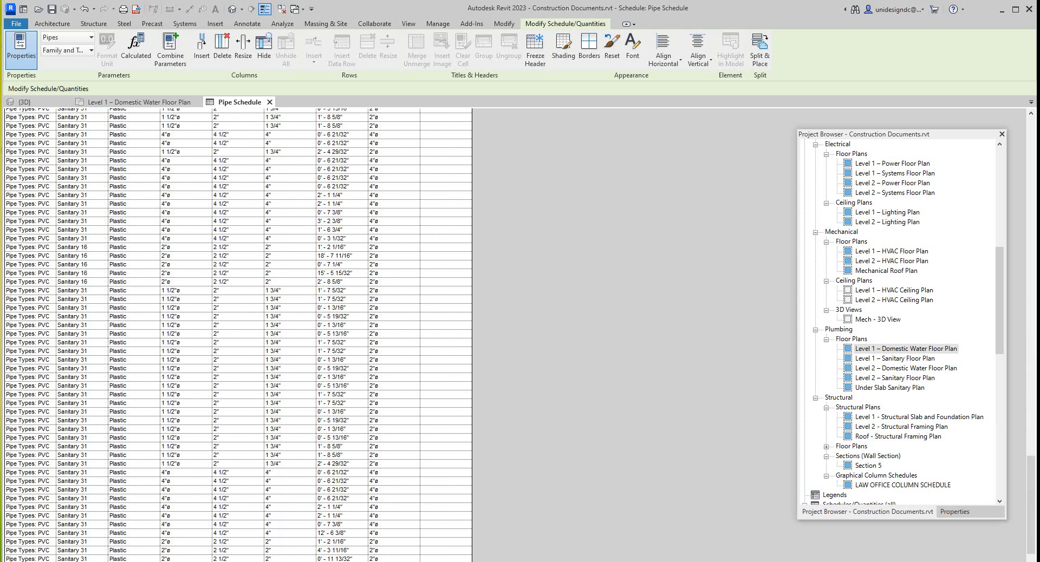
pyautogui.scroll(-1, 238, 336)
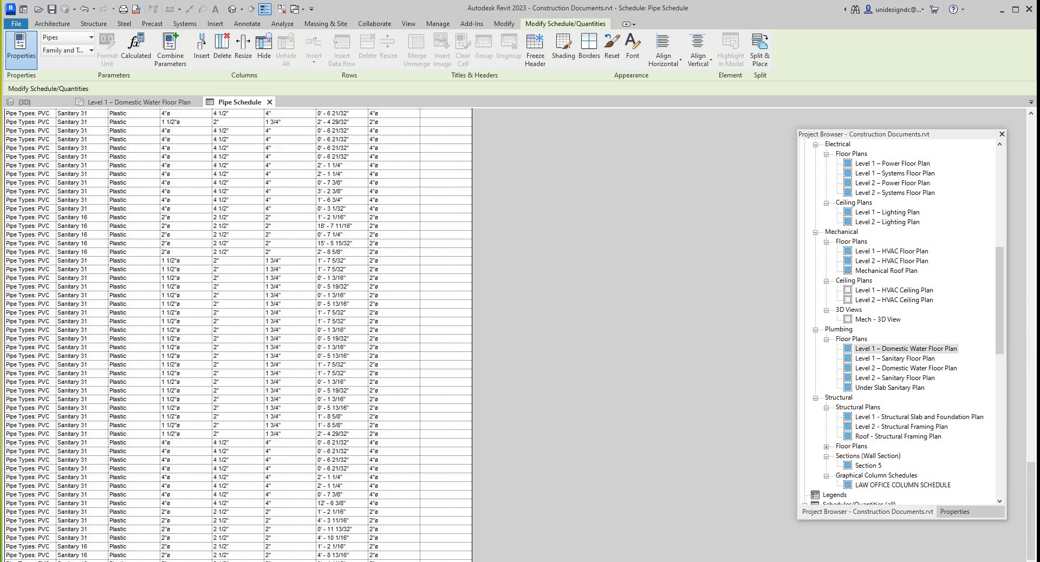
pyautogui.scroll(20, 239, 335)
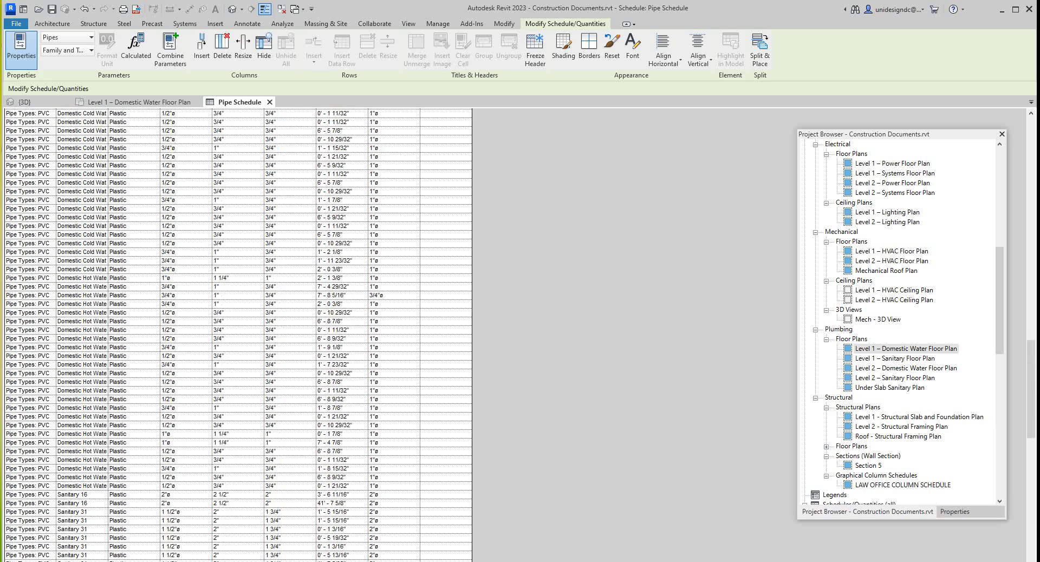
pyautogui.scroll(11, 239, 336)
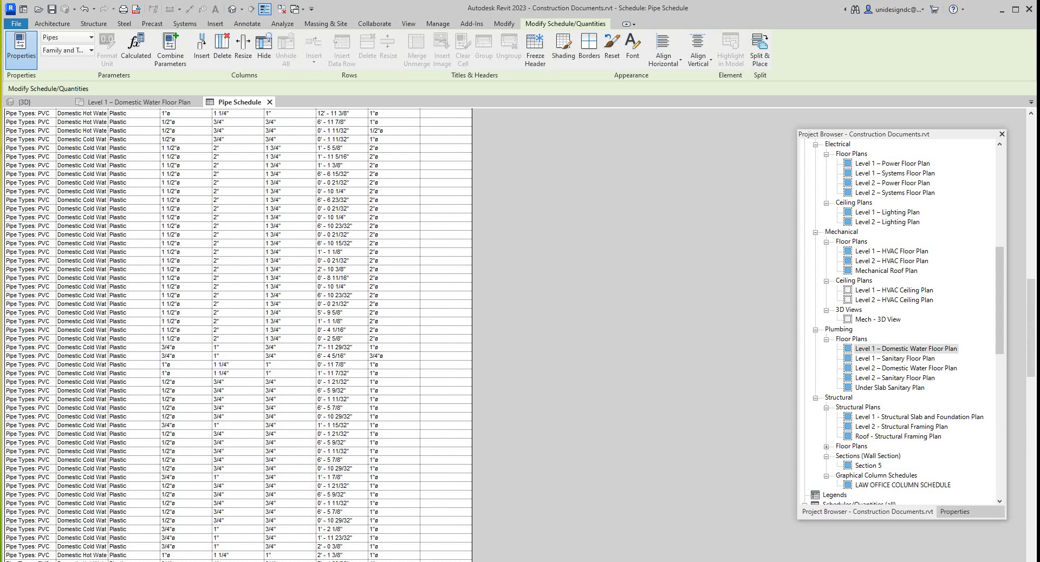
pyautogui.scroll(20, 238, 336)
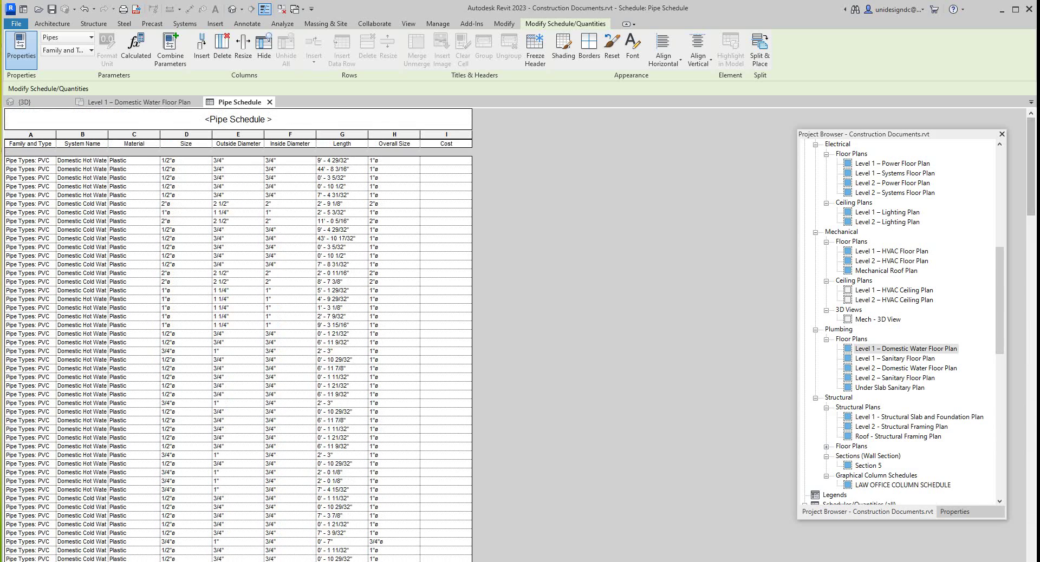
# Show the pipe schedule's properties beside the table and review its scheduled fields without changing them
pyautogui.click(955, 512)
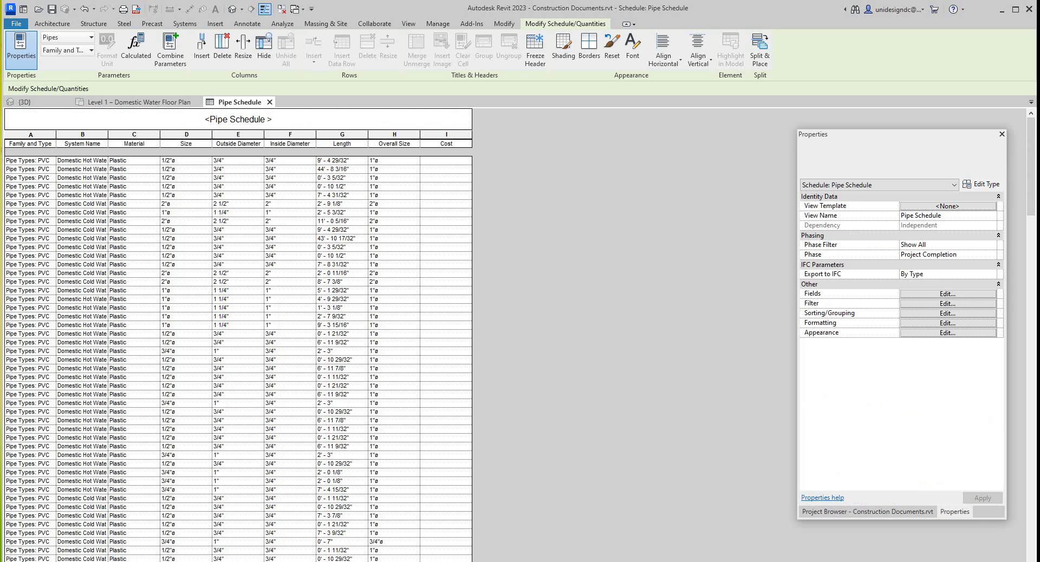
pyautogui.moveTo(883, 137); pyautogui.dragTo(713, 160)
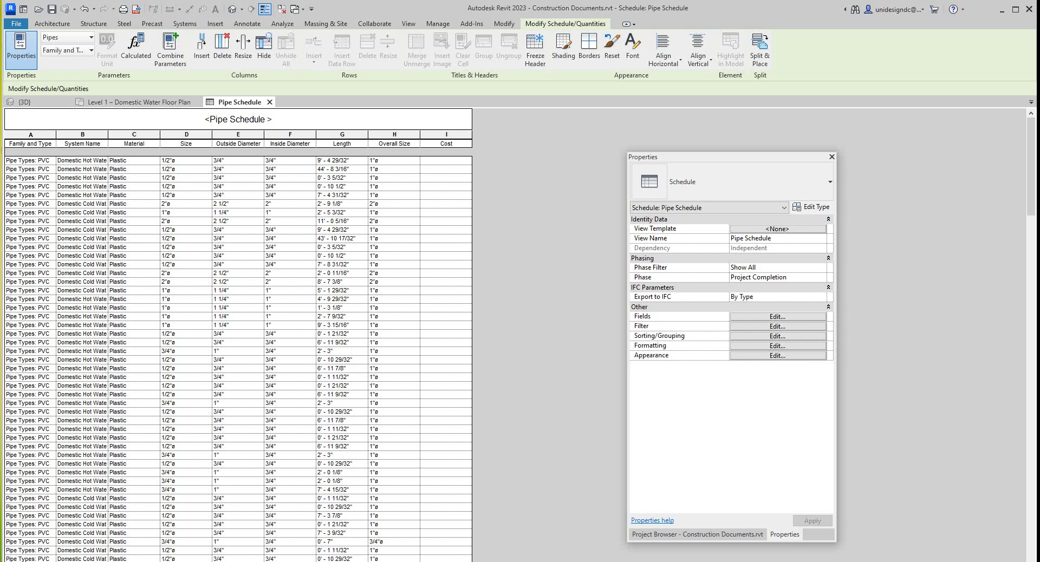
pyautogui.click(778, 316)
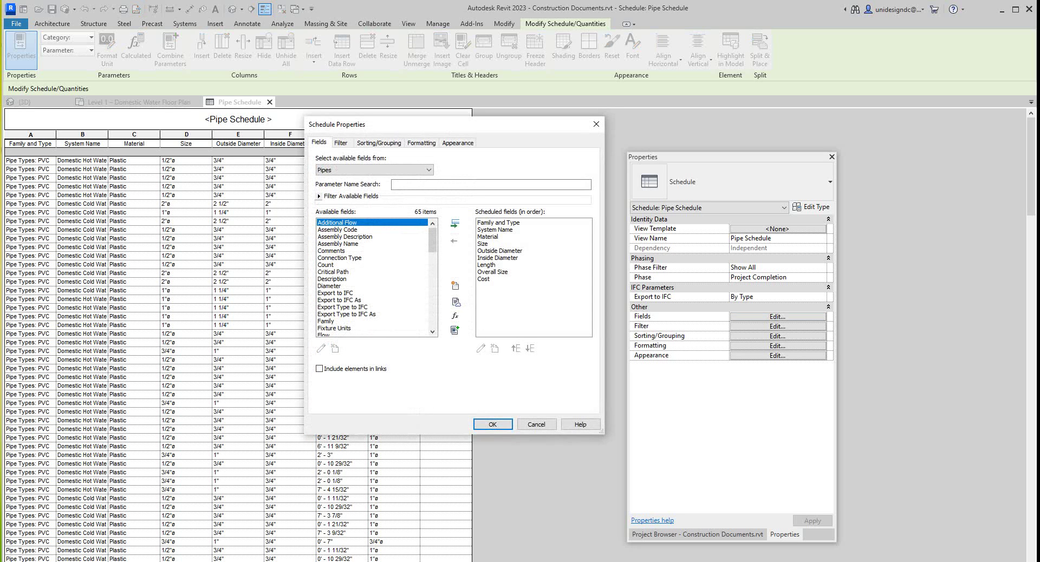
pyautogui.click(536, 425)
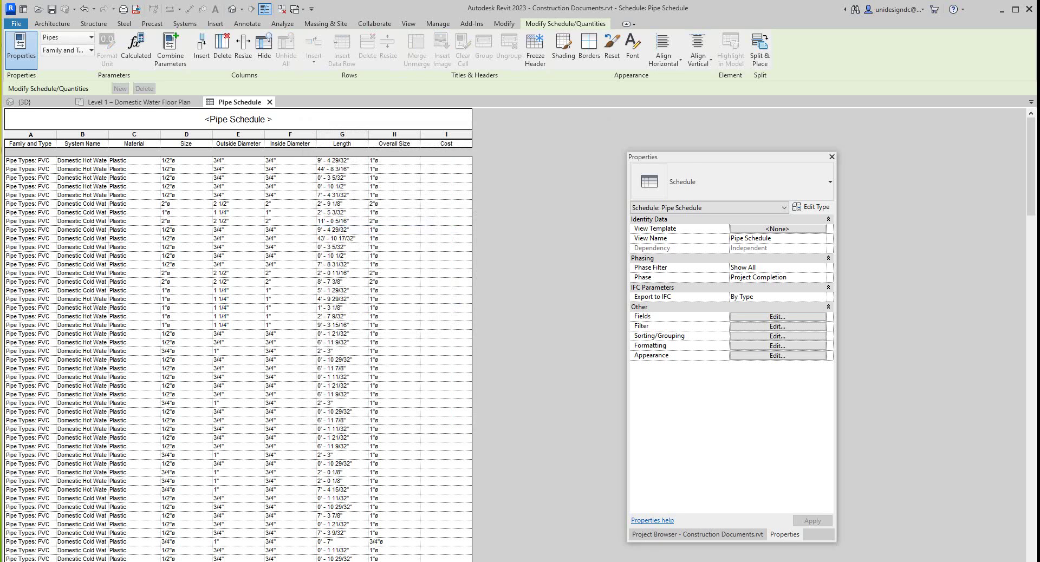
# Turn on grand totals with title, count, and totals for the pipe schedule and check the end of the table
pyautogui.click(777, 317)
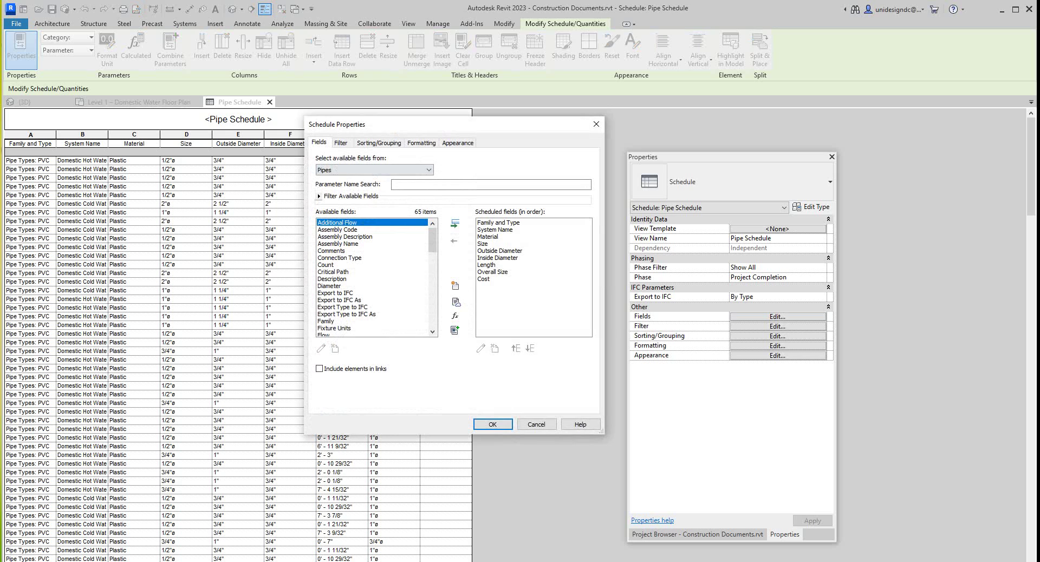
pyautogui.click(342, 143)
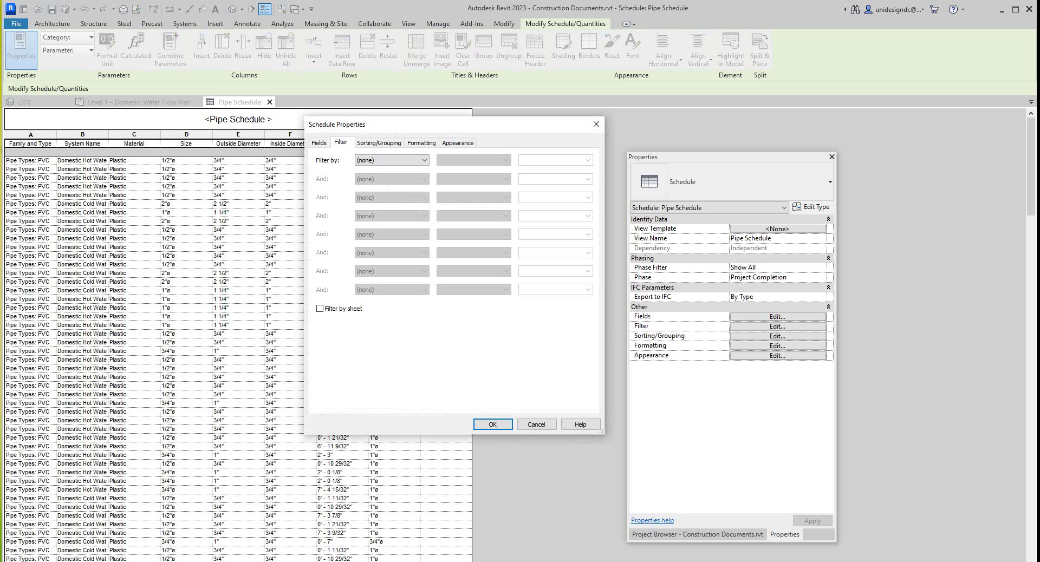
pyautogui.click(379, 143)
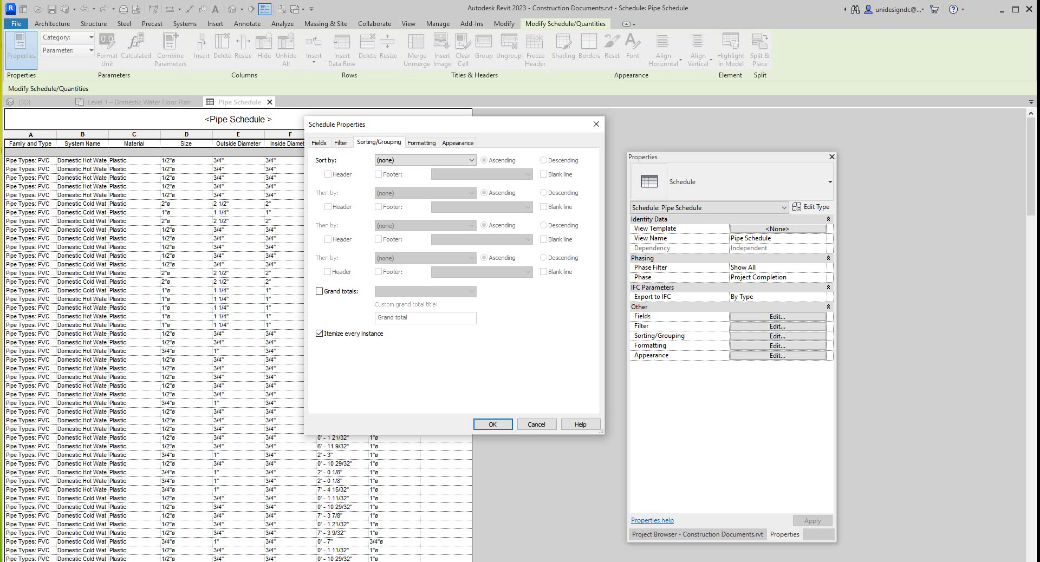
pyautogui.click(319, 292)
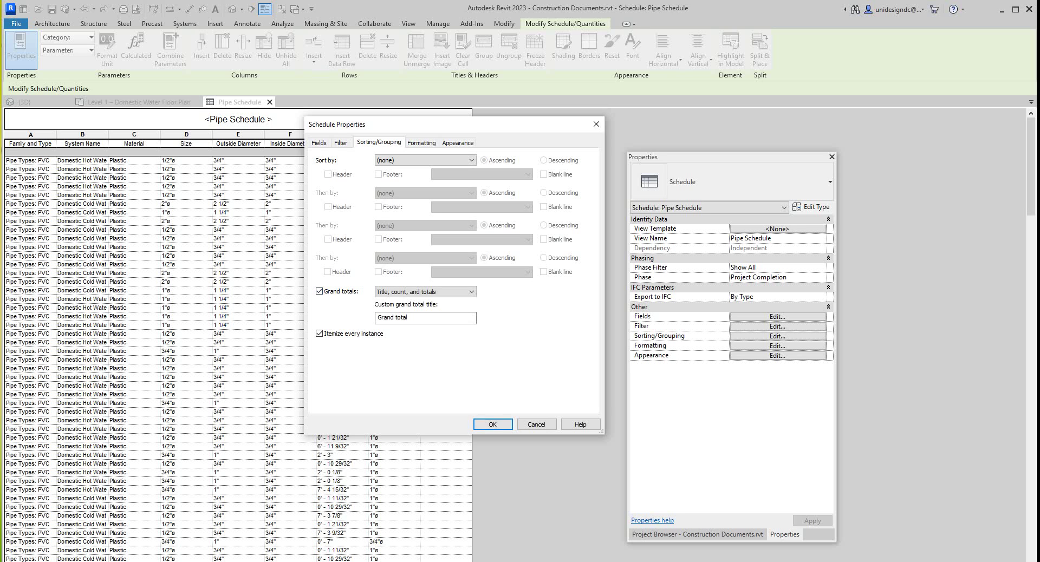
pyautogui.click(493, 425)
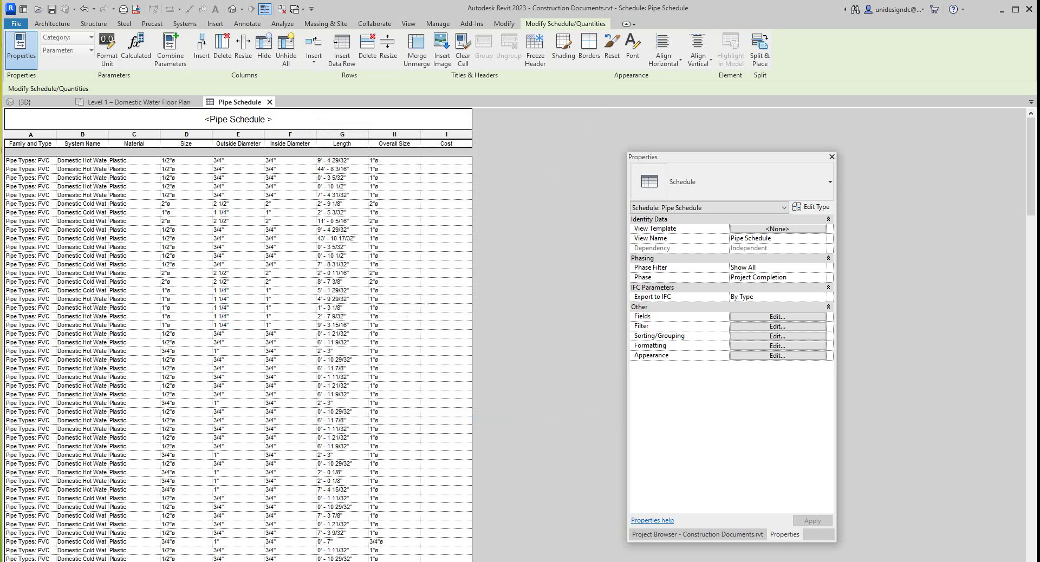
pyautogui.scroll(-5, 493, 424)
pyautogui.scroll(-15, 239, 336)
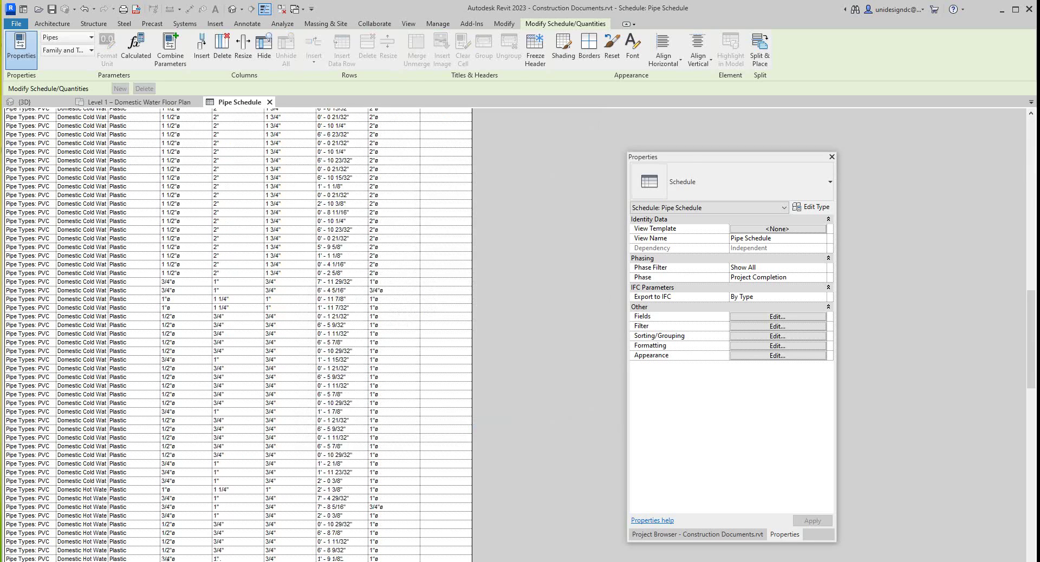
pyautogui.scroll(-7, 238, 335)
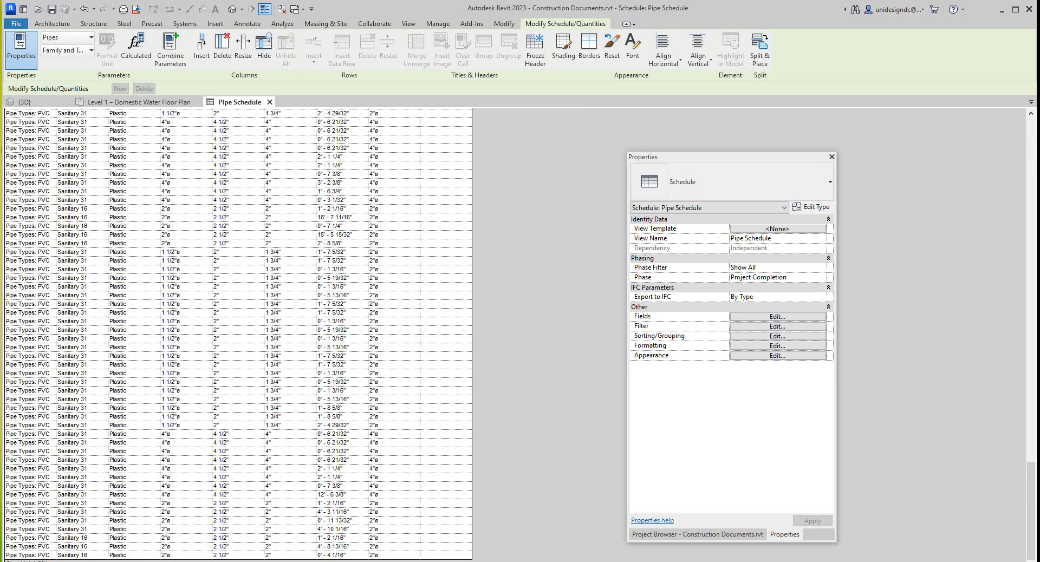
# Sort the pipe schedule by Family and Type, then by System Name, both ascending
pyautogui.click(777, 336)
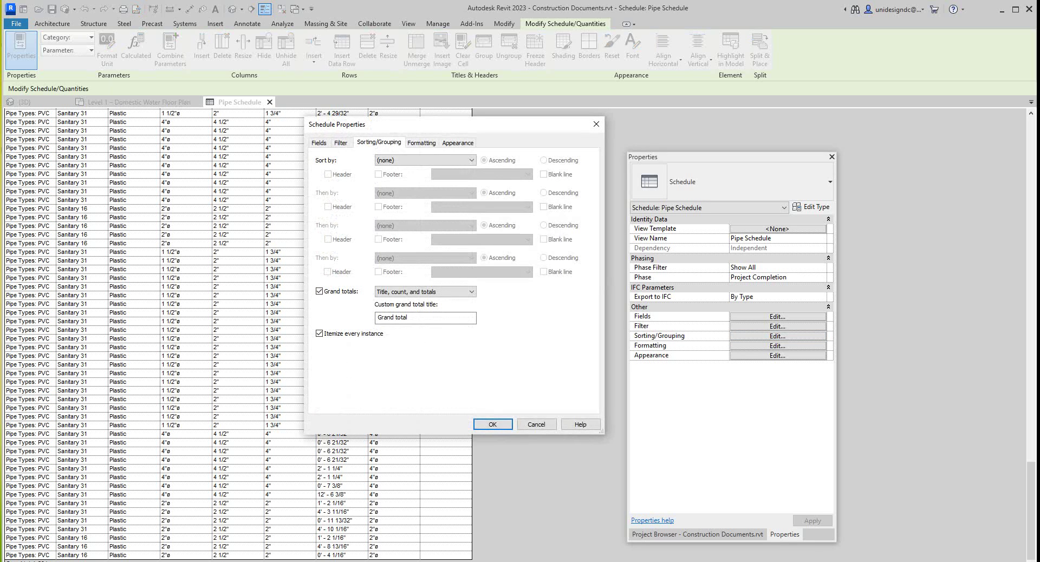
pyautogui.click(426, 159)
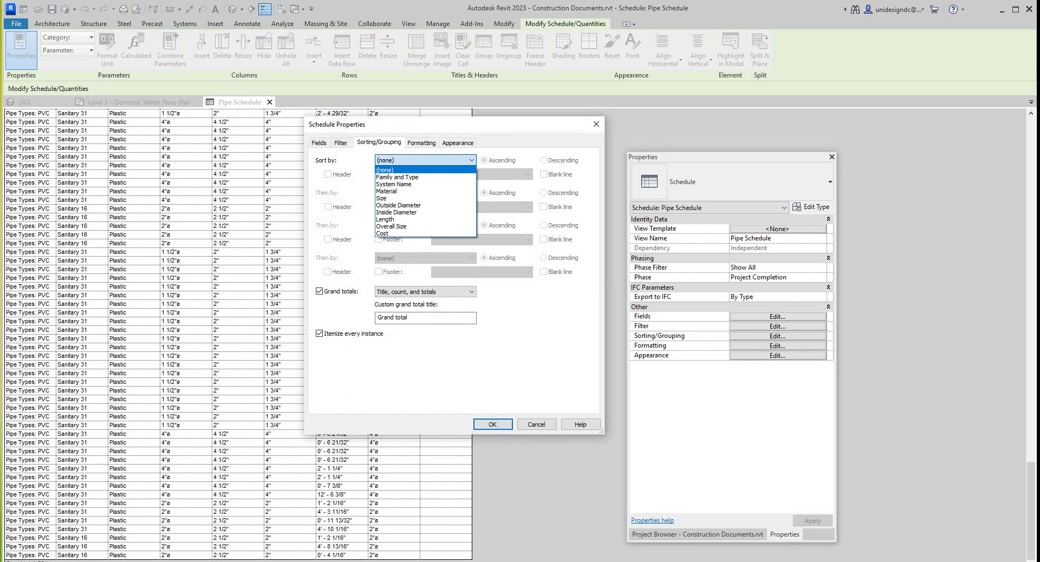
pyautogui.click(398, 177)
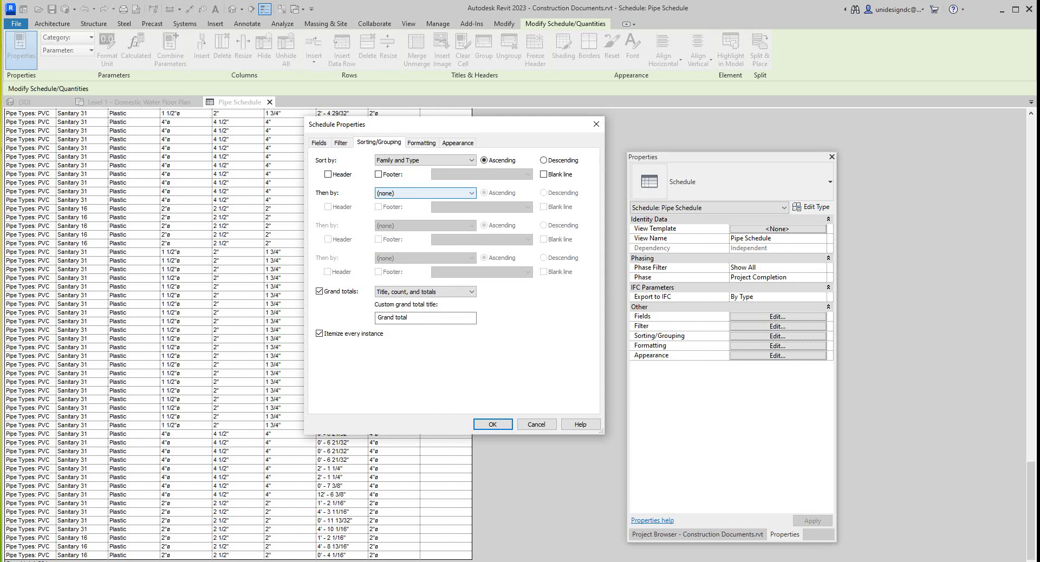
pyautogui.click(422, 194)
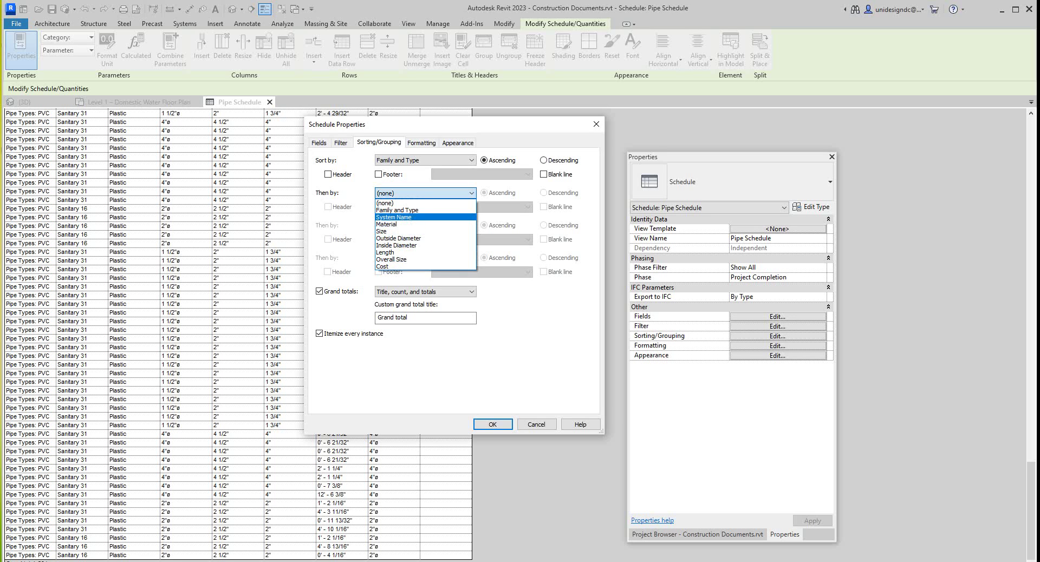
pyautogui.click(398, 217)
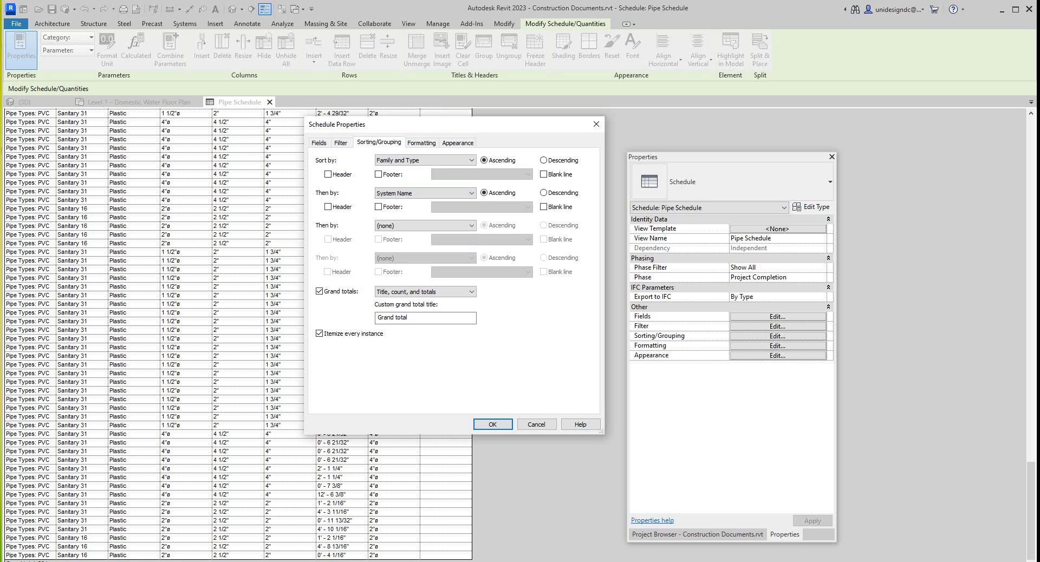
pyautogui.click(493, 424)
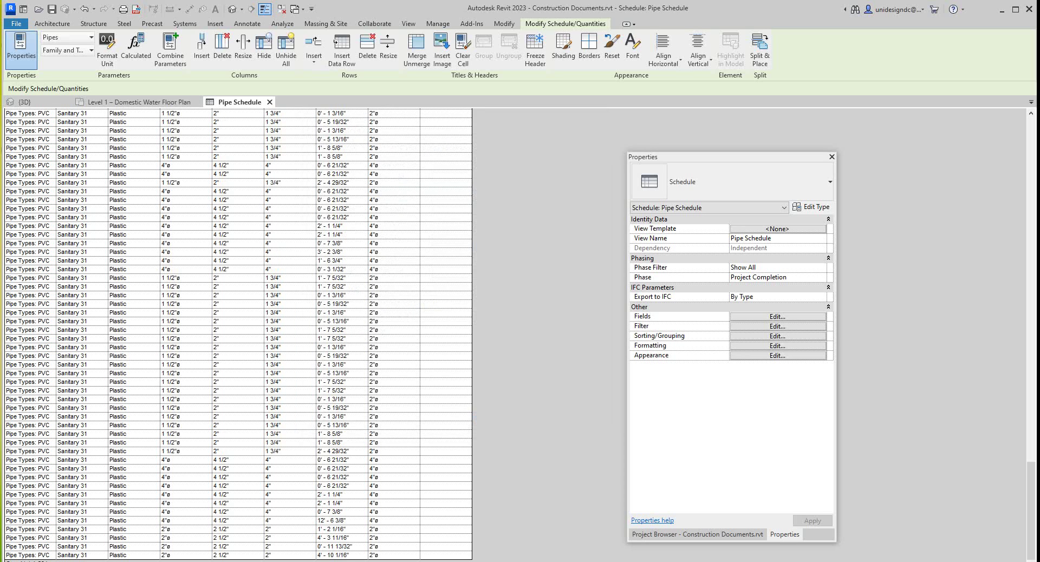
# Examine how the sorted pipe schedule orders the cold water, hot water and sanitary systems across all rows
pyautogui.scroll(10, 238, 333)
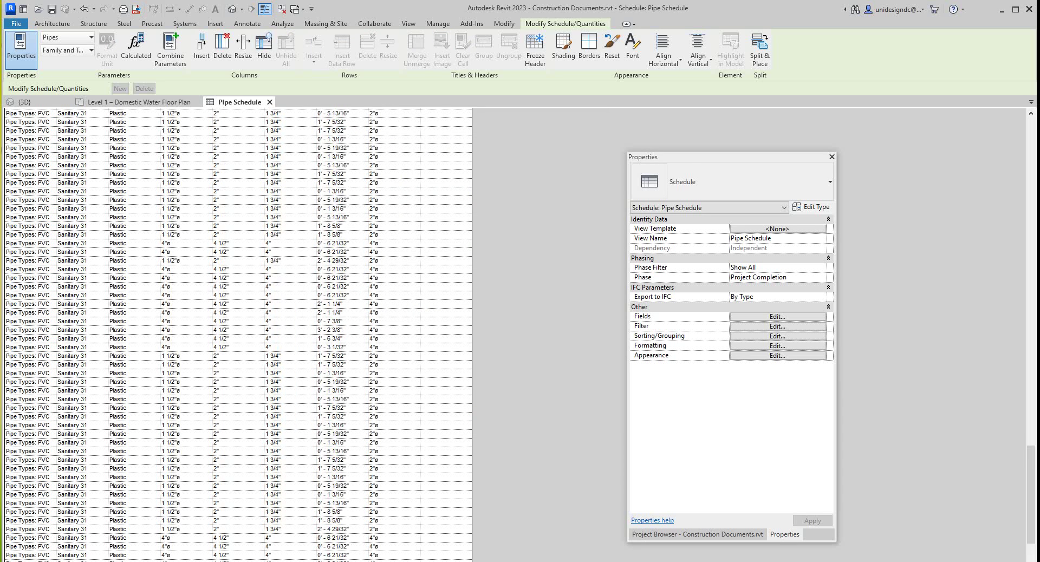
pyautogui.scroll(10, 238, 333)
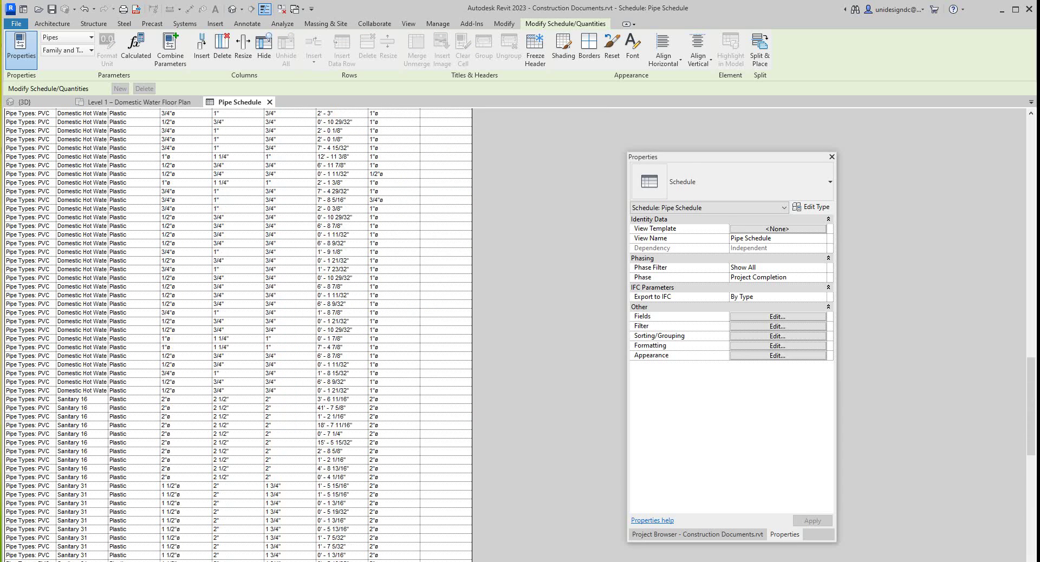
pyautogui.scroll(-10, 239, 333)
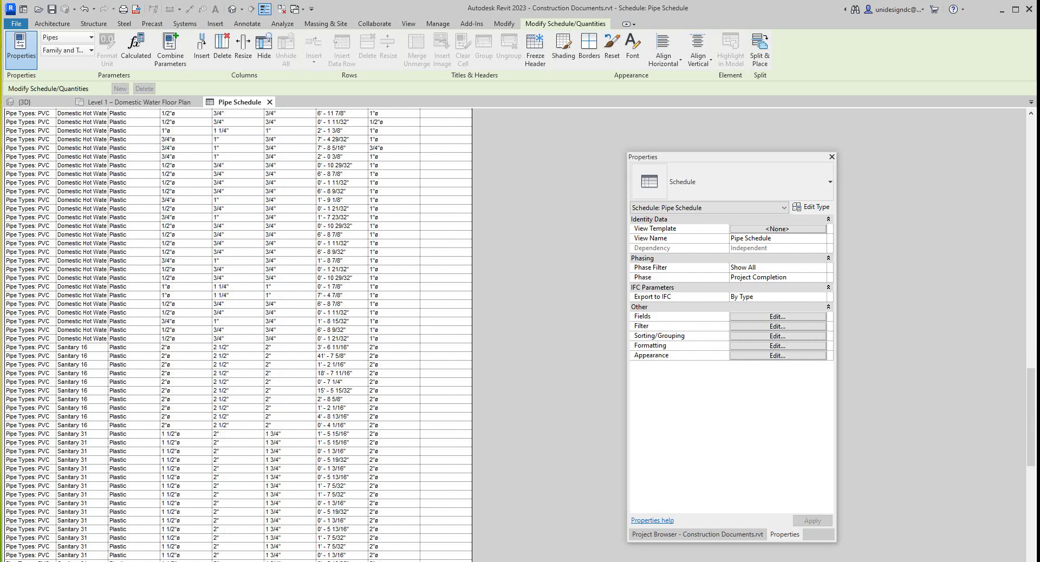
pyautogui.scroll(-15, 238, 333)
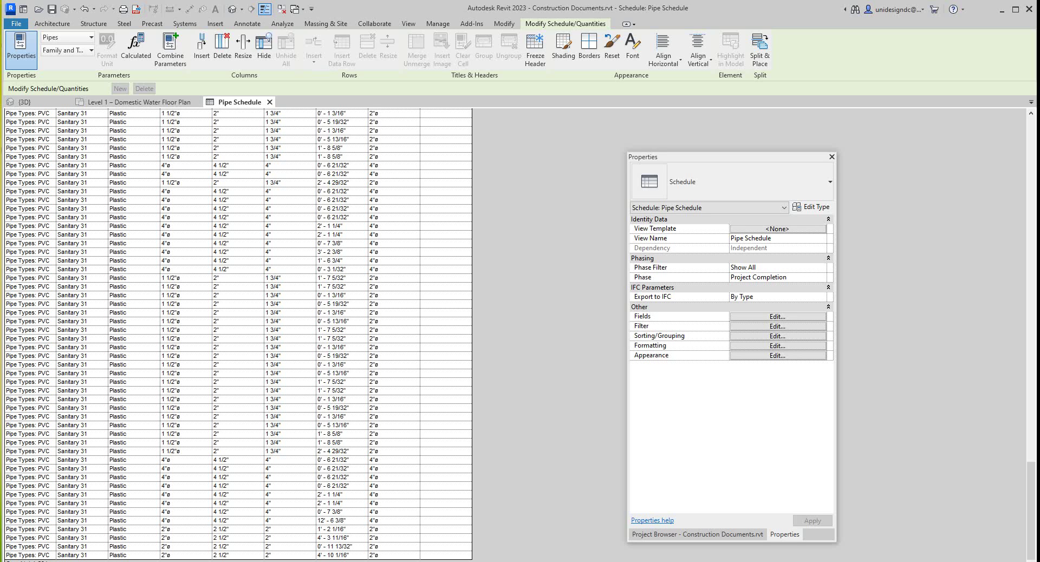
pyautogui.scroll(15, 239, 333)
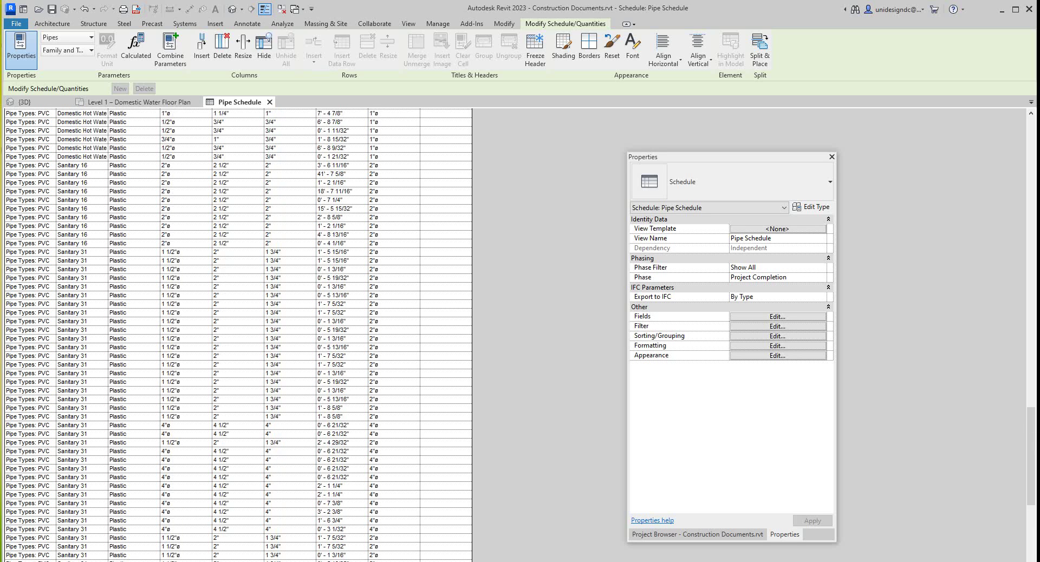
pyautogui.scroll(15, 238, 333)
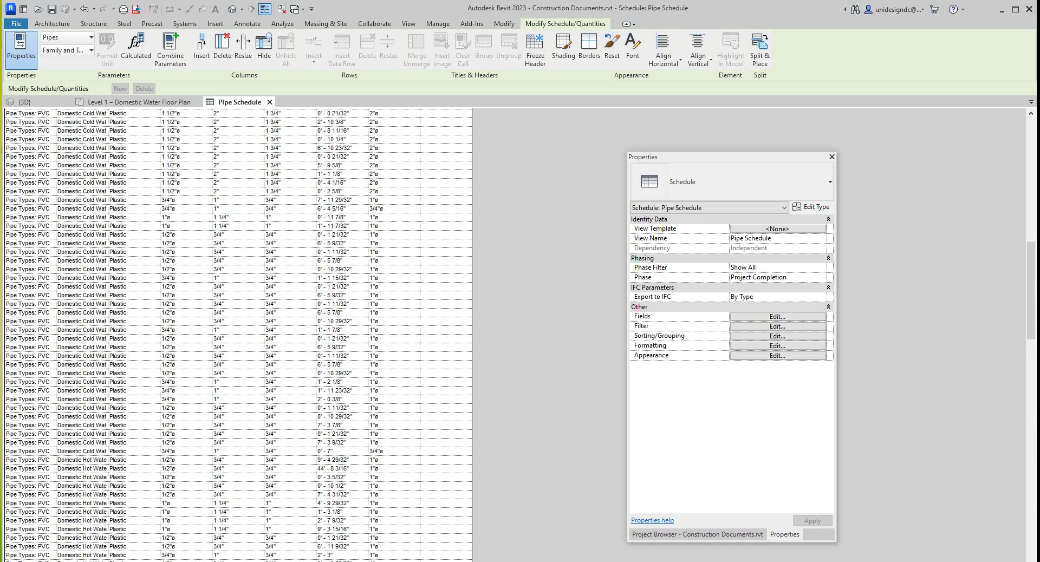
pyautogui.scroll(2, 239, 333)
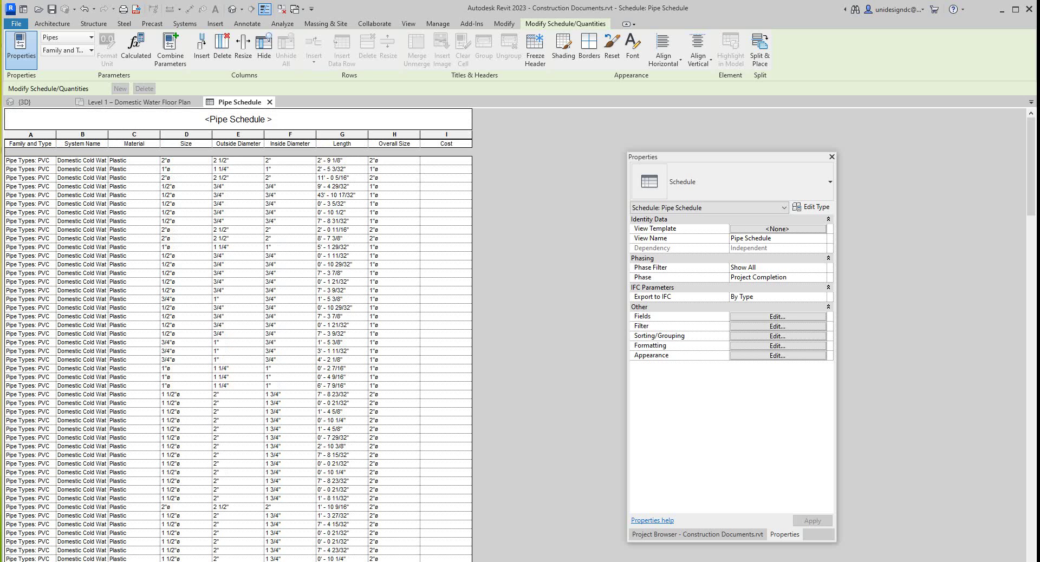
pyautogui.scroll(-20, 239, 334)
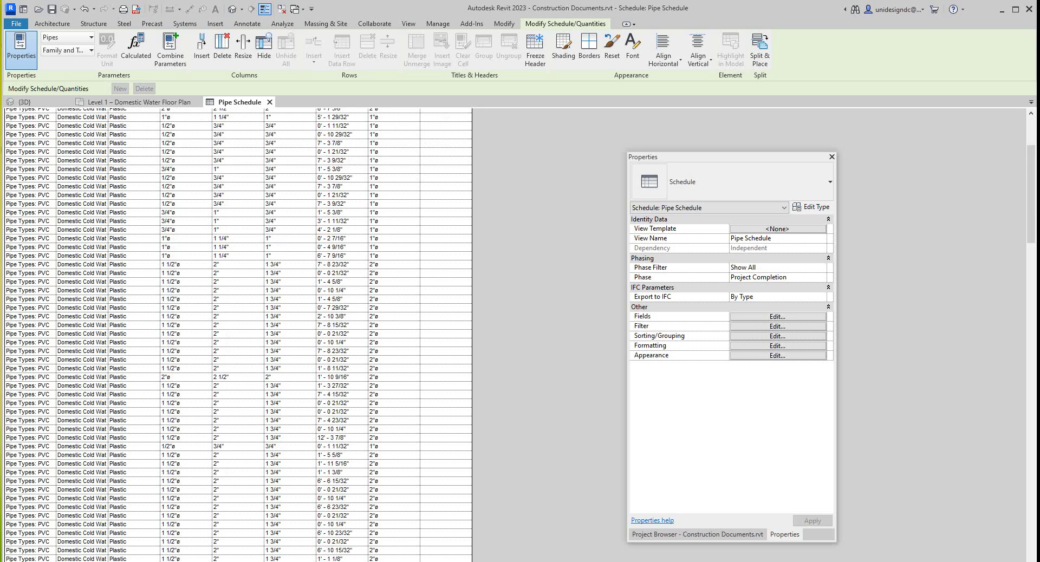
pyautogui.scroll(5, 238, 333)
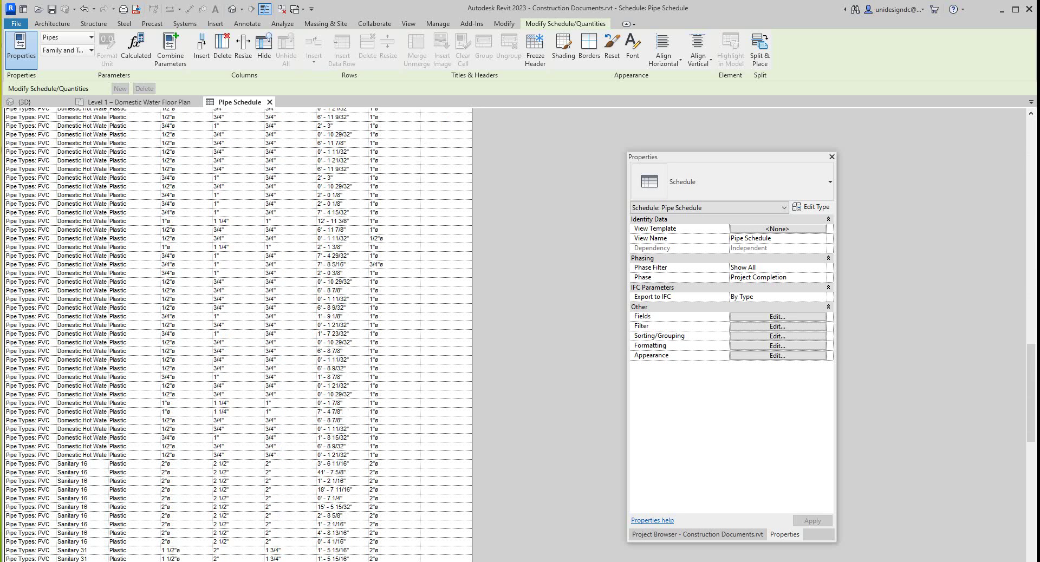
pyautogui.scroll(12, 239, 333)
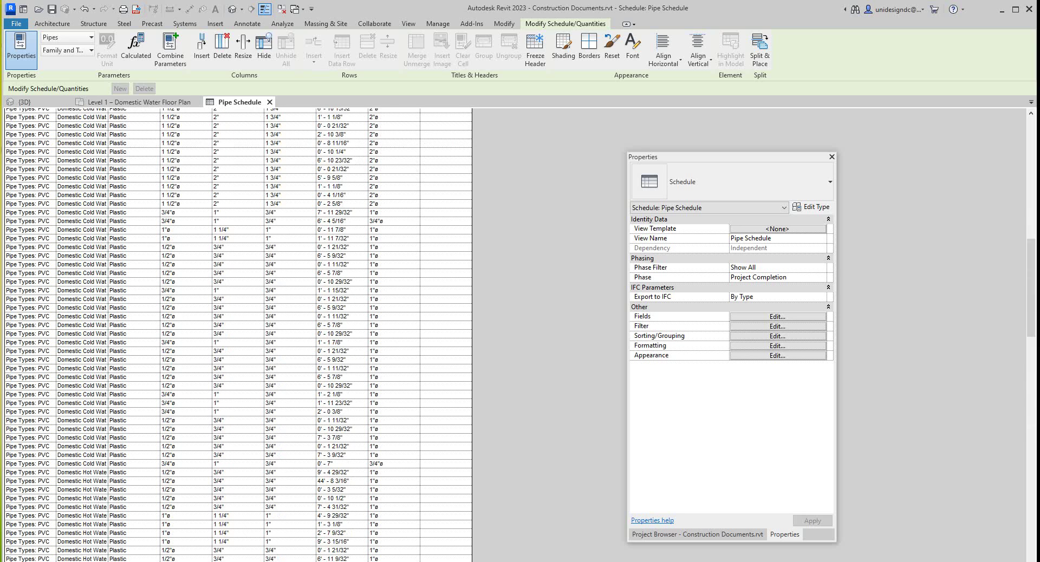
pyautogui.scroll(5, 238, 334)
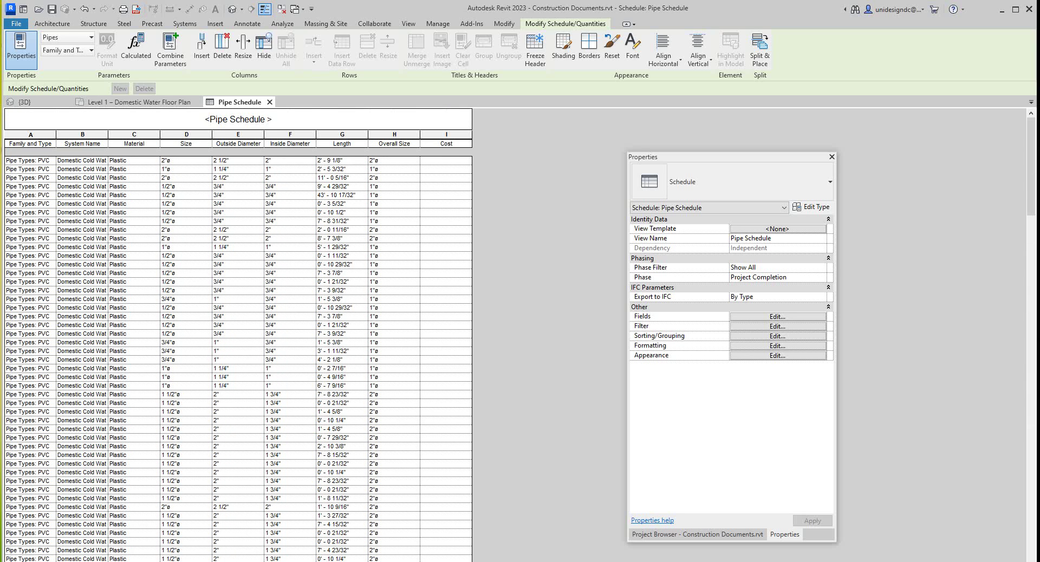
# Set the pipe schedule's Length field to calculate totals
pyautogui.click(778, 346)
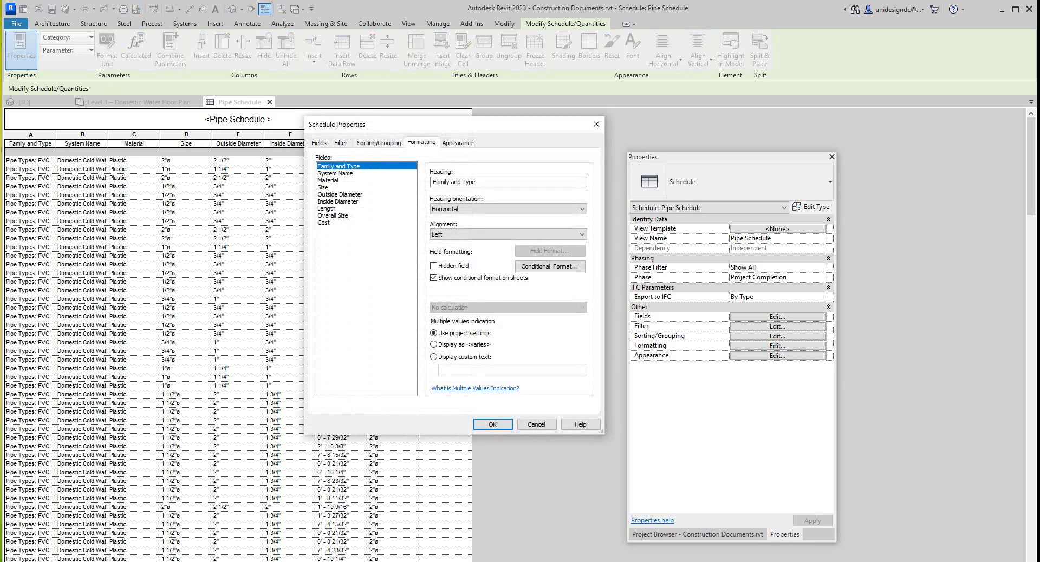
pyautogui.click(326, 209)
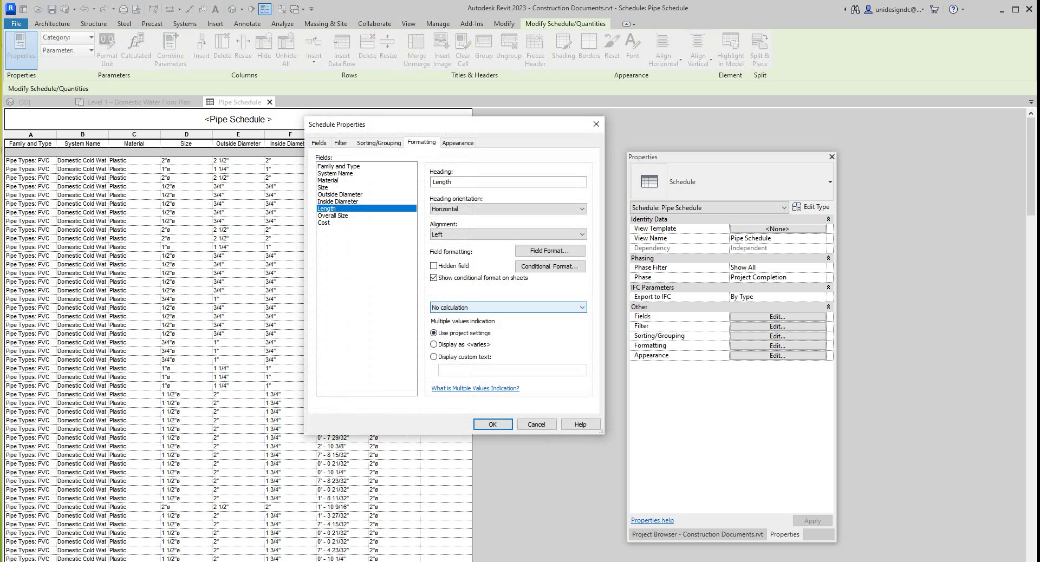
pyautogui.click(508, 307)
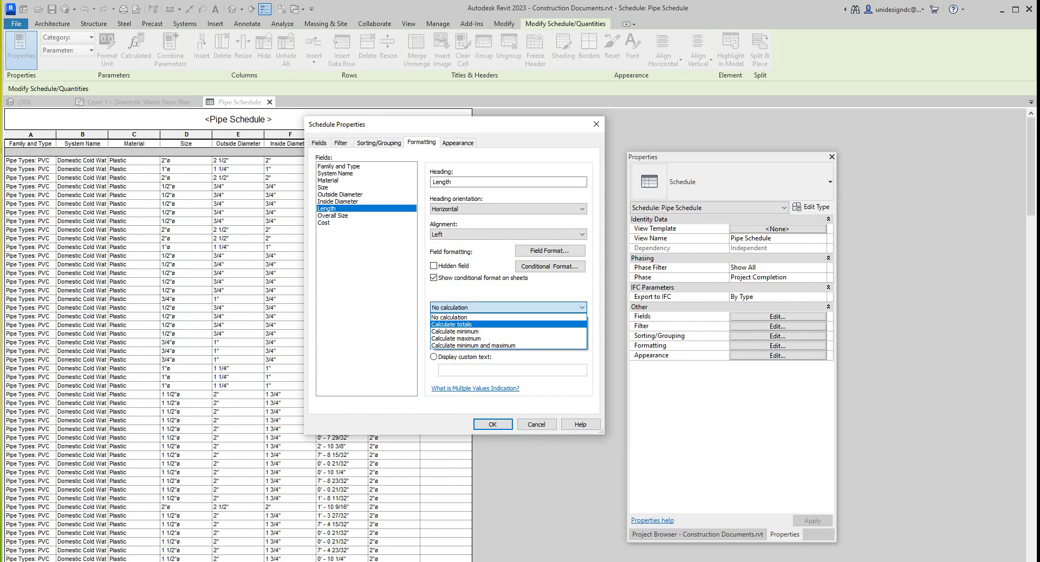
pyautogui.click(452, 324)
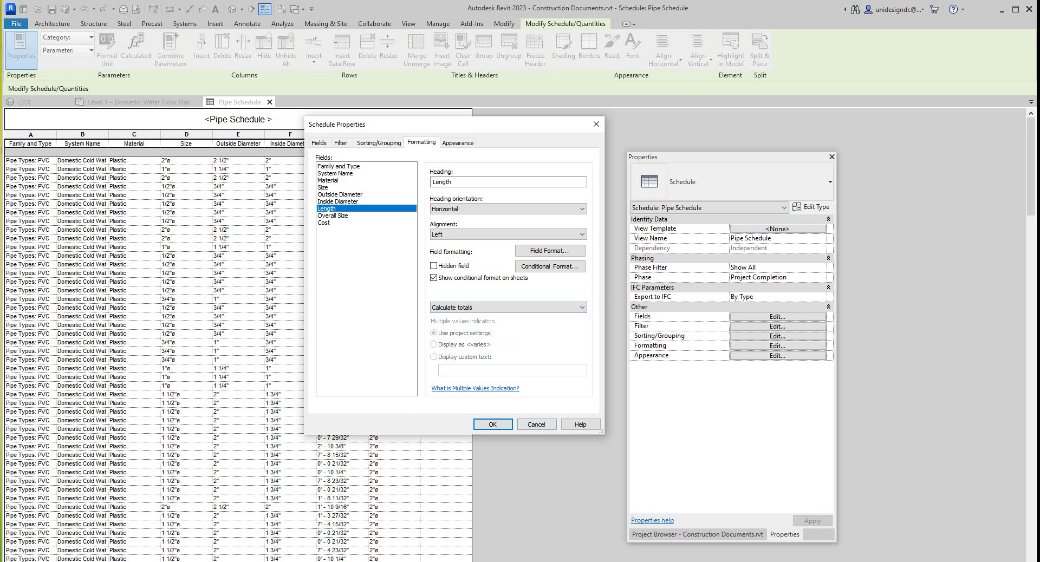
pyautogui.click(493, 424)
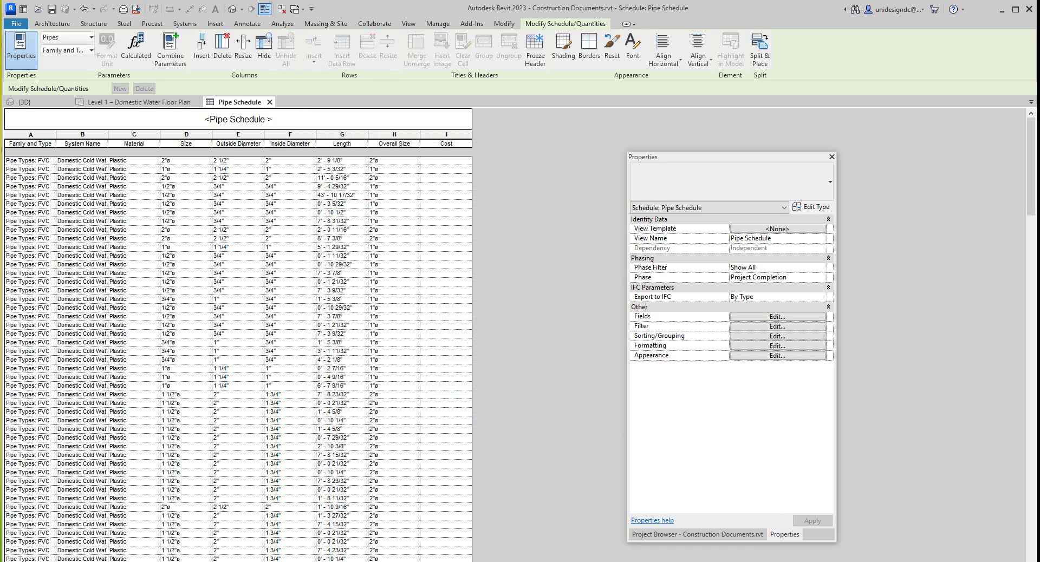
# Examine the pipe schedule's Length column down to the last rows and return to the start of the table
pyautogui.scroll(-15, 239, 336)
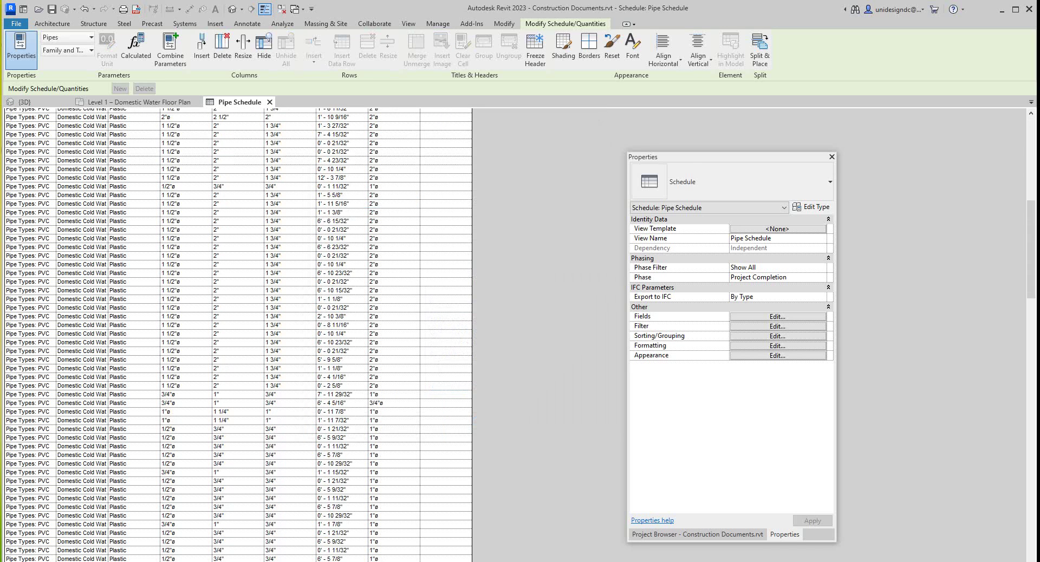
pyautogui.scroll(-20, 238, 336)
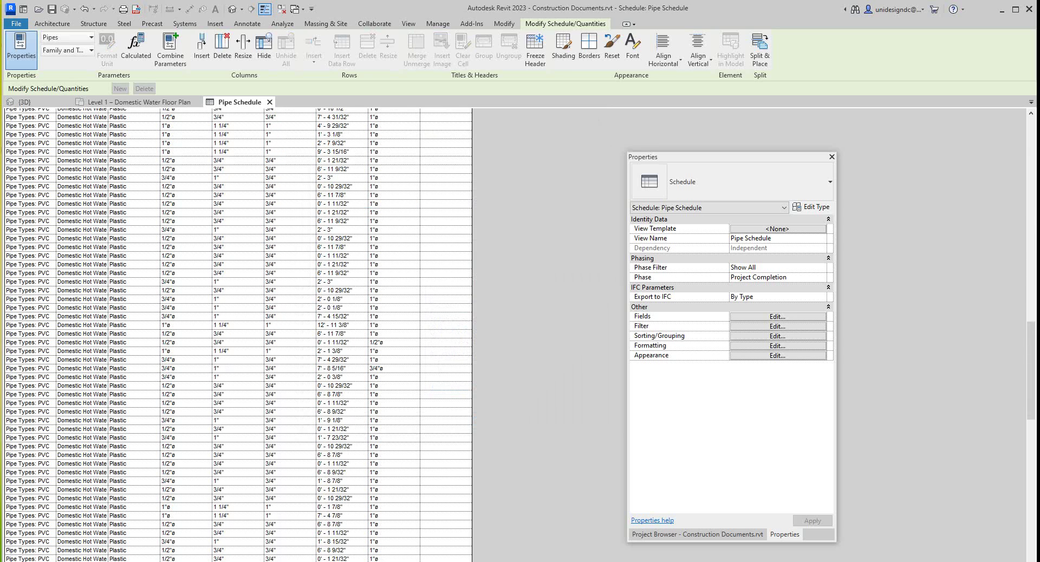
pyautogui.scroll(-20, 239, 336)
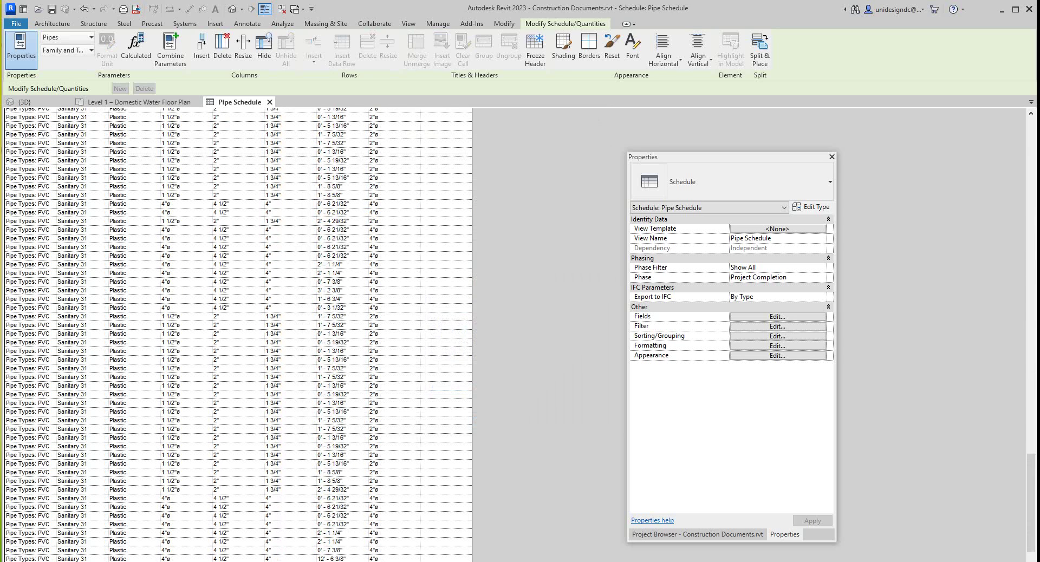
pyautogui.scroll(-2, 238, 336)
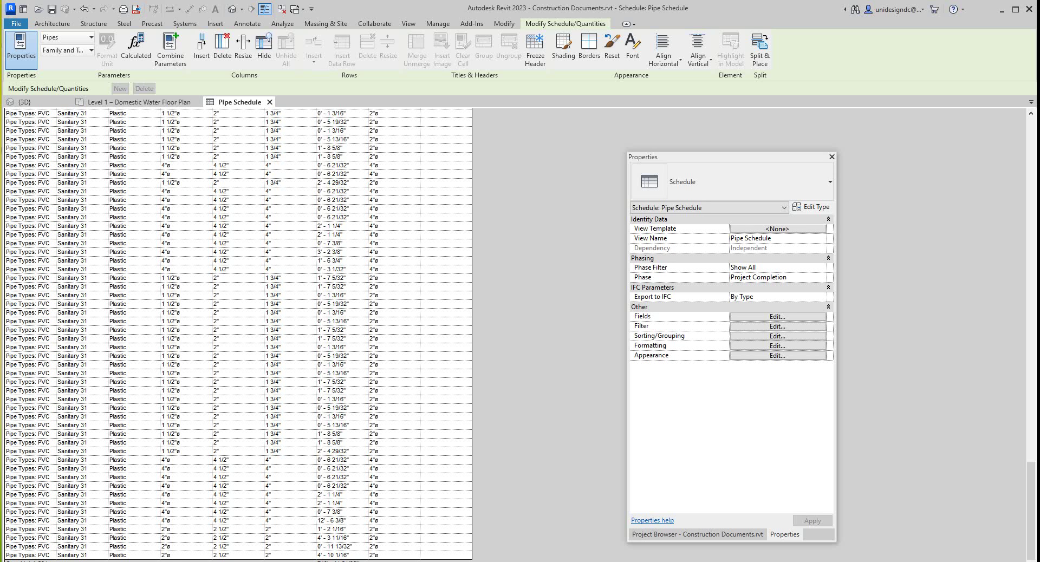
pyautogui.scroll(20, 238, 336)
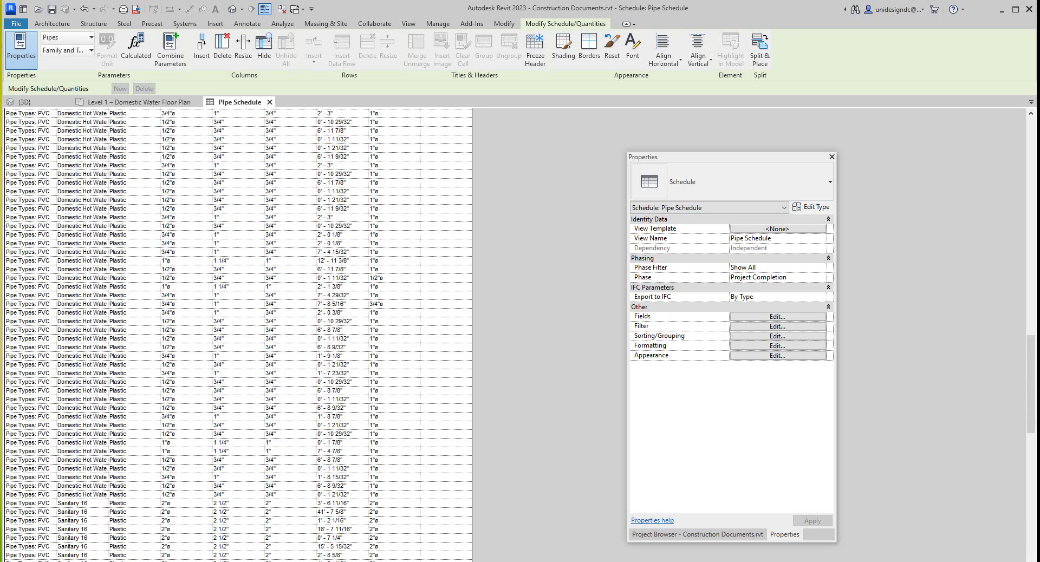
pyautogui.scroll(20, 238, 336)
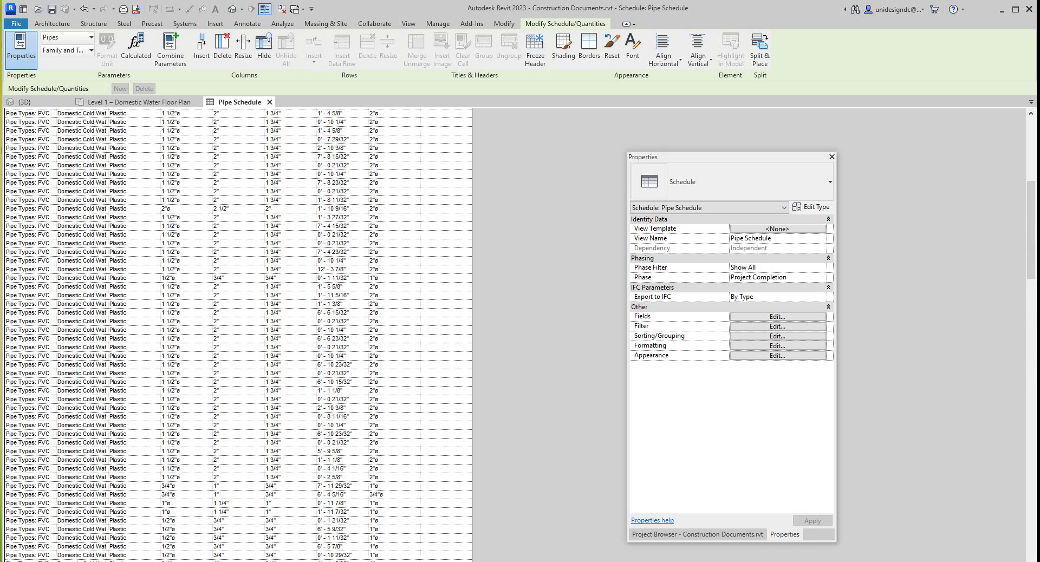
pyautogui.scroll(5, 238, 336)
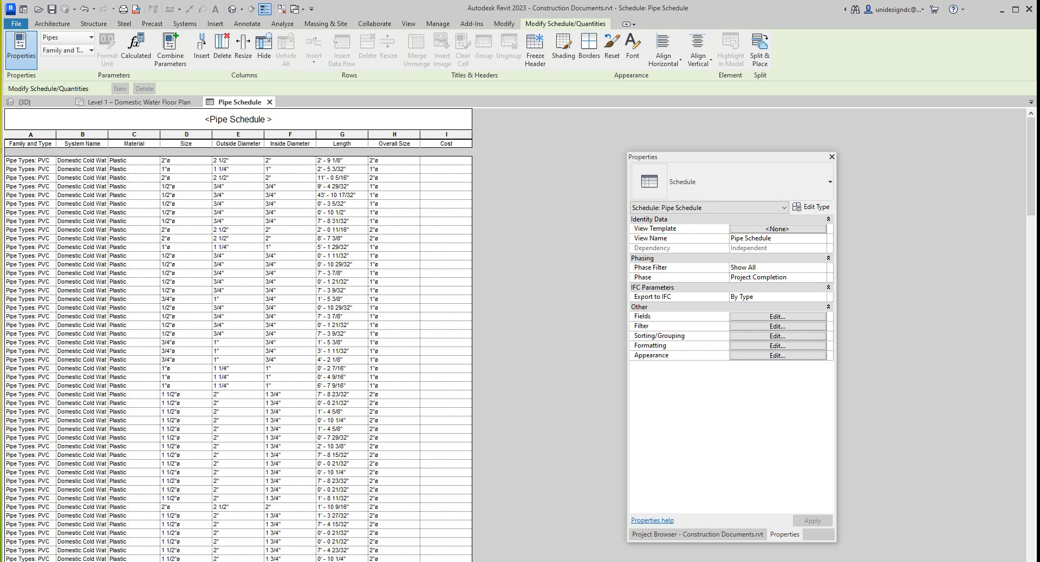
# Open sheet A800 - SCHEDULES and move the Project Browser clear of the sheet's title block
pyautogui.click(697, 535)
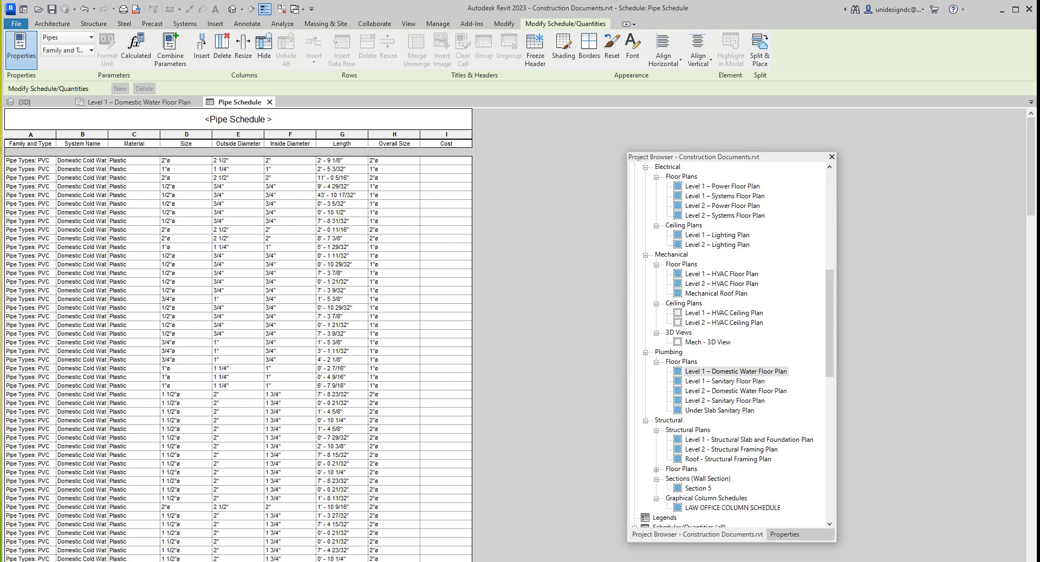
pyautogui.scroll(3, 731, 345)
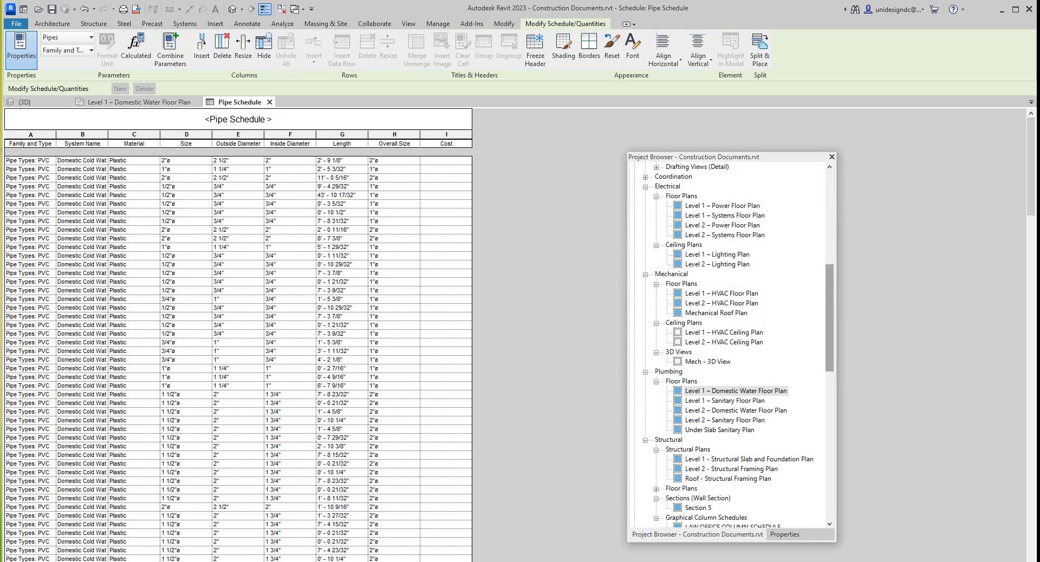
pyautogui.scroll(-10, 731, 345)
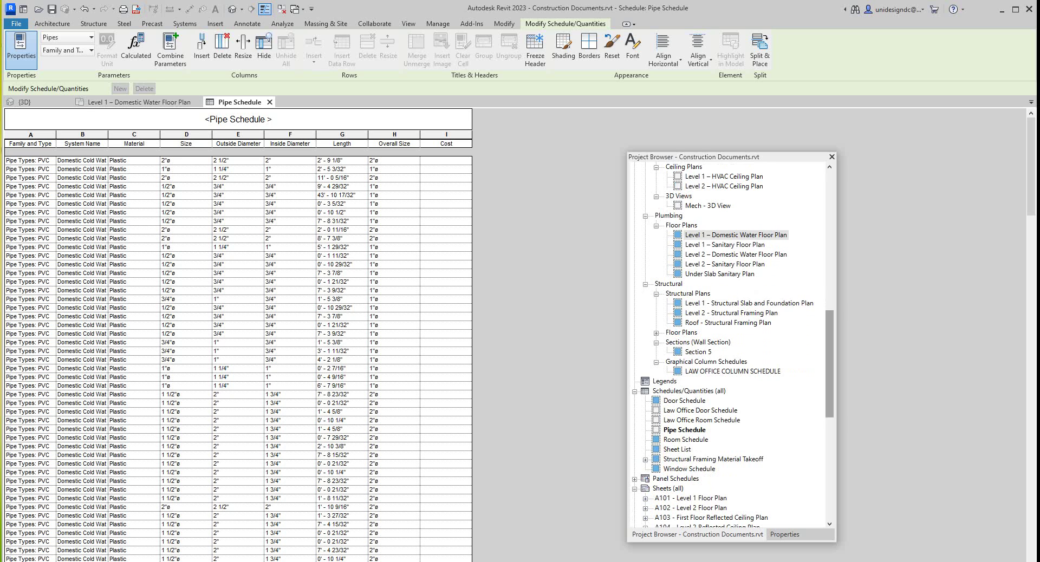
pyautogui.scroll(-9, 723, 345)
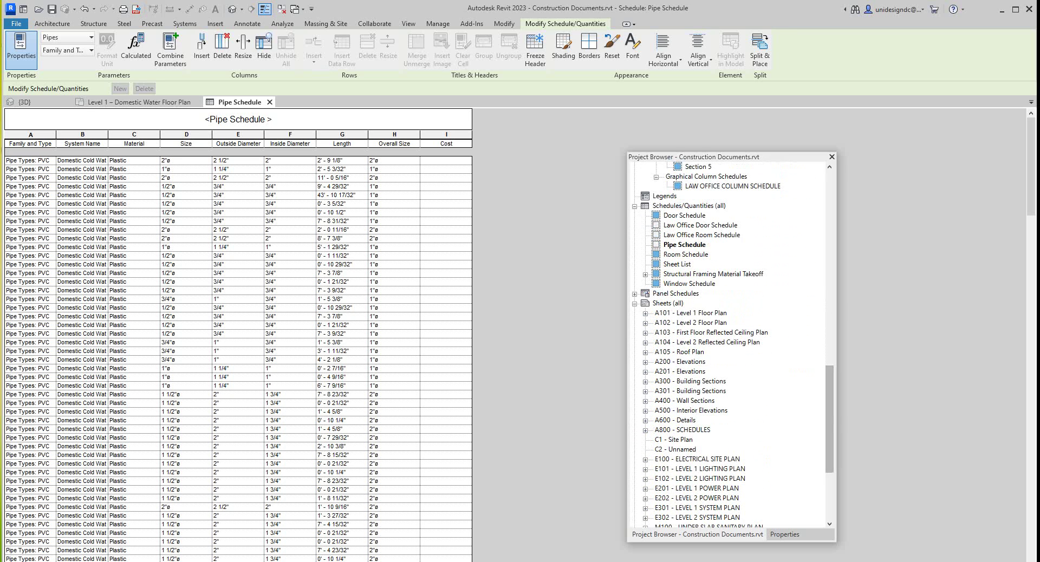
pyautogui.doubleClick(682, 430)
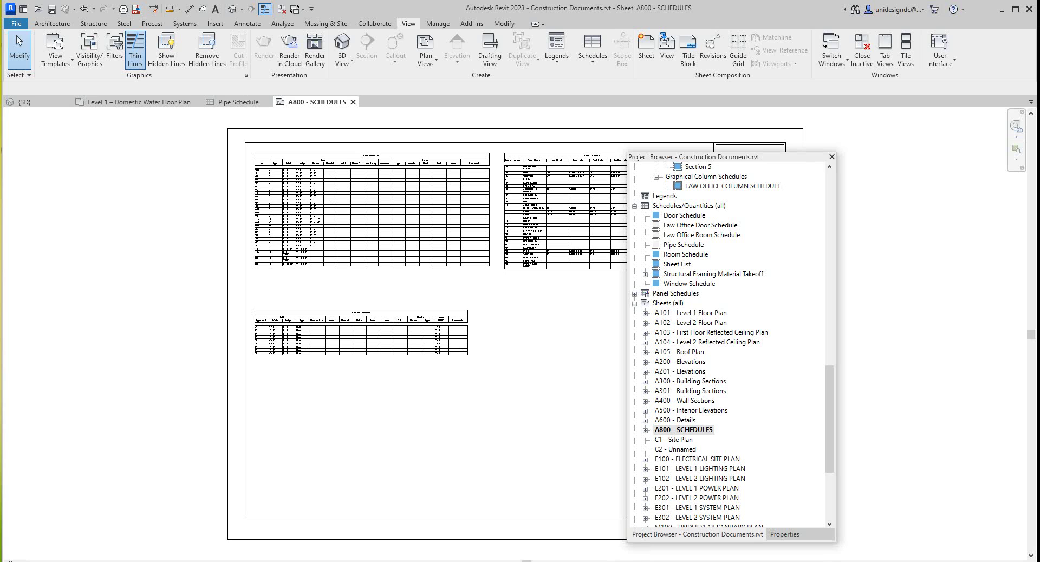
pyautogui.moveTo(799, 157); pyautogui.dragTo(964, 239)
pyautogui.scroll(-1, 674, 171)
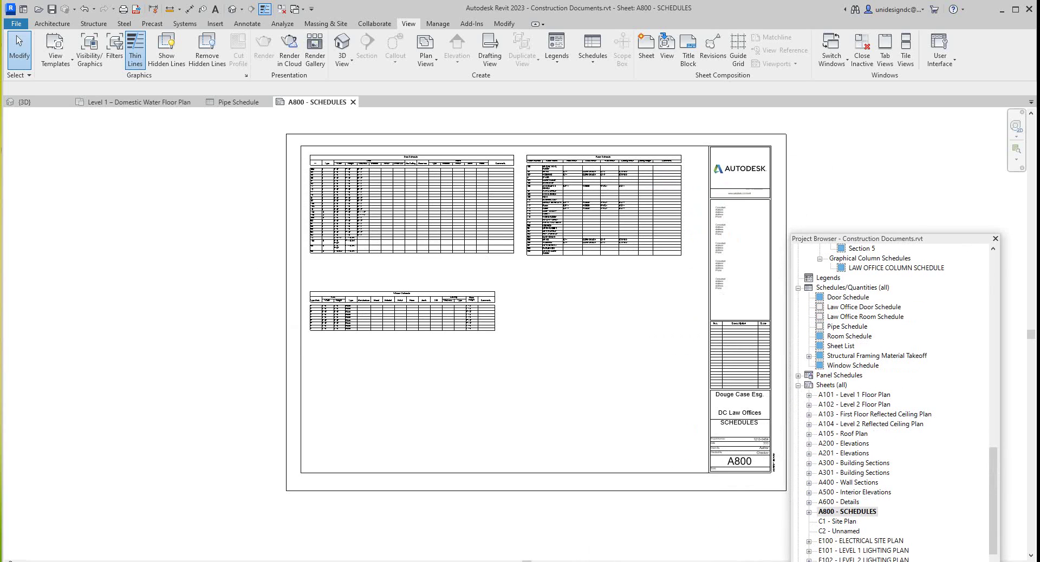
pyautogui.scroll(1, 896, 400)
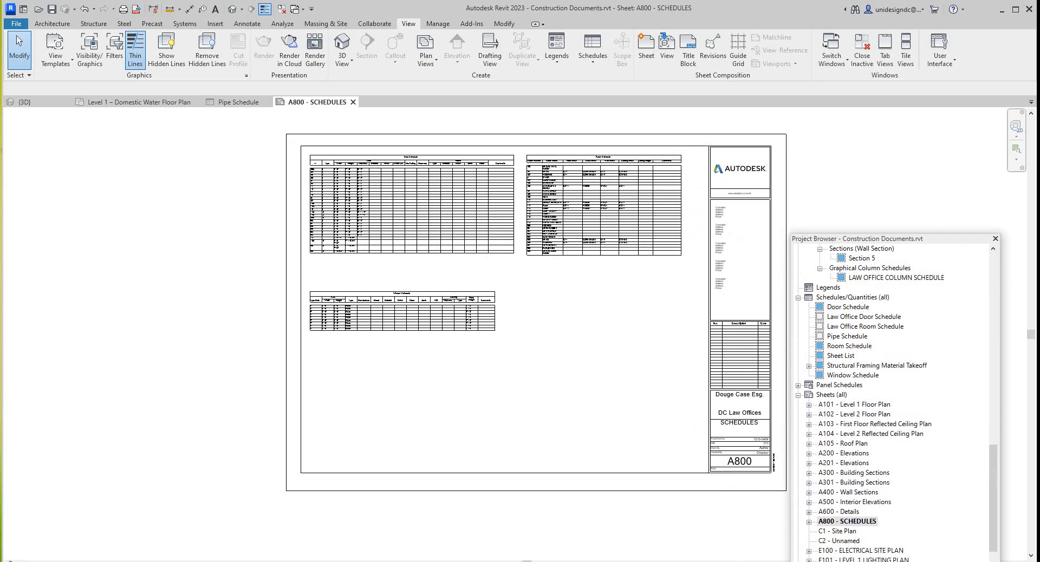
# Place the Pipe Schedule on sheet A800 - SCHEDULES, running vertically across the sheet between its borders and beyond
pyautogui.click(847, 336)
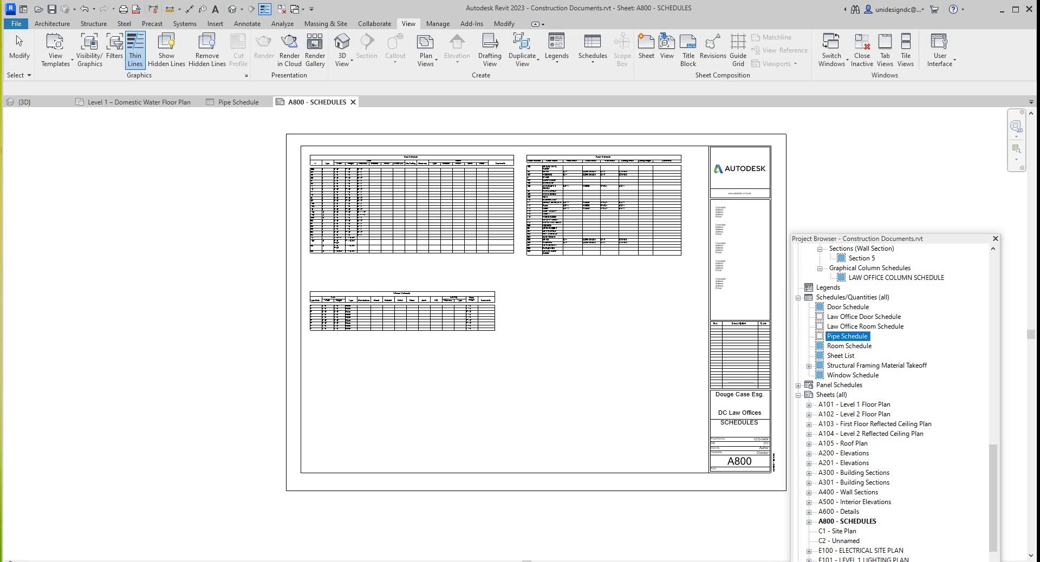
pyautogui.moveTo(847, 336); pyautogui.dragTo(596, 330)
pyautogui.scroll(-2, 454, 418)
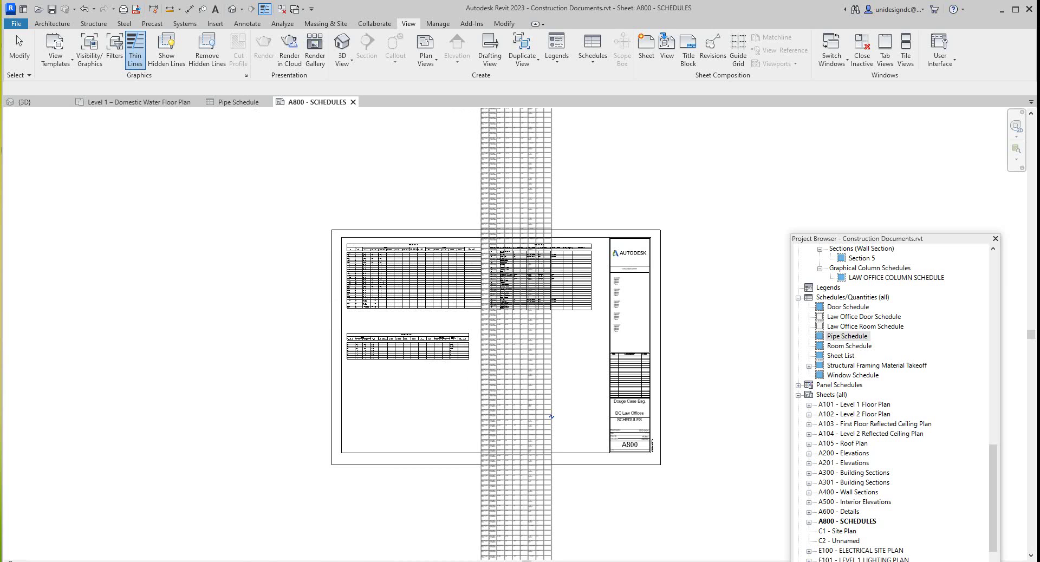
pyautogui.click(517, 417)
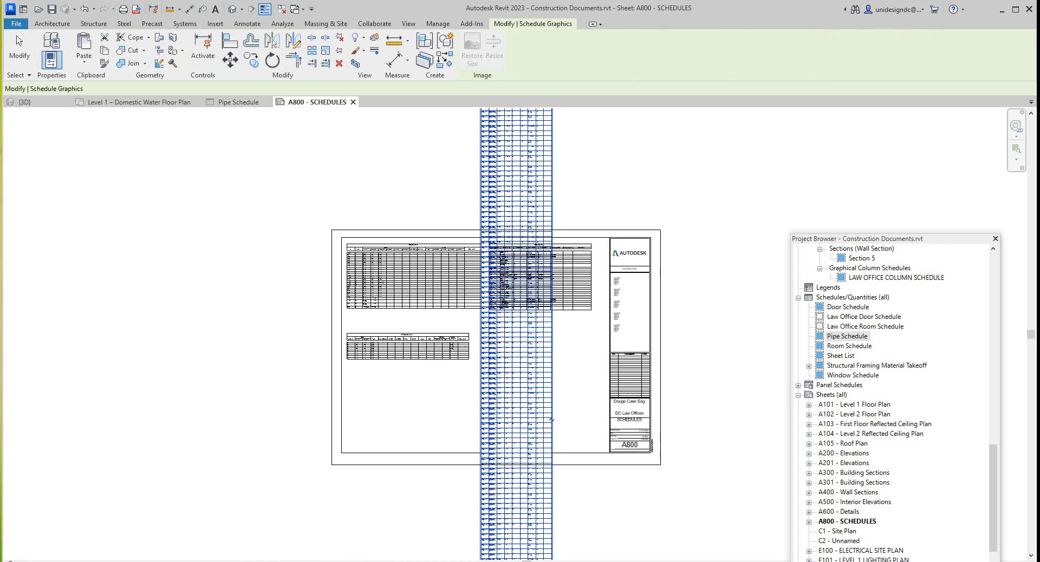
pyautogui.scroll(-1, 653, 205)
pyautogui.scroll(-5, 635, 164)
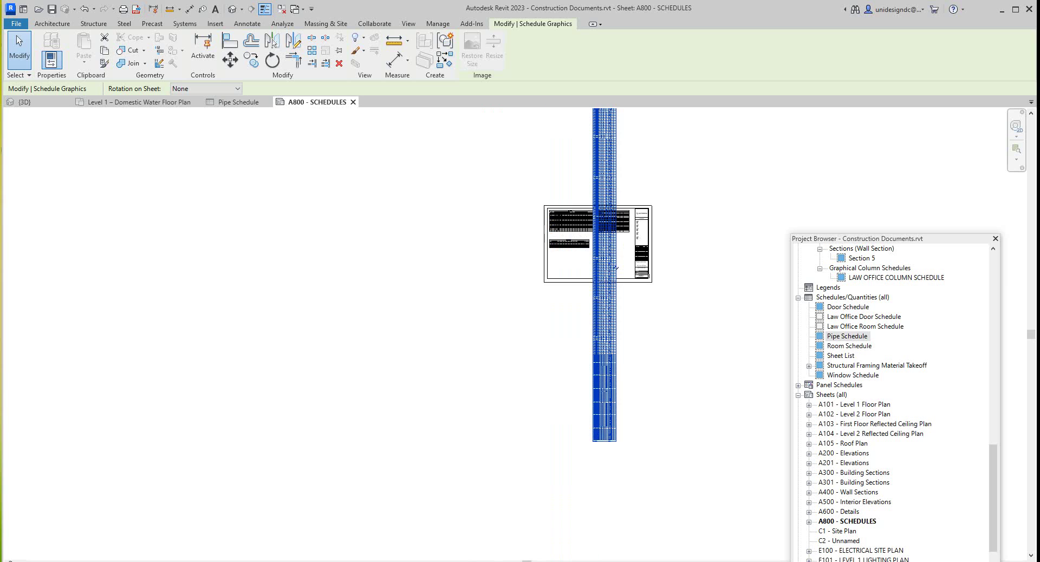
# Widen the Family and Type column of the placed pipe schedule by about half its width
pyautogui.scroll(5, 623, 125)
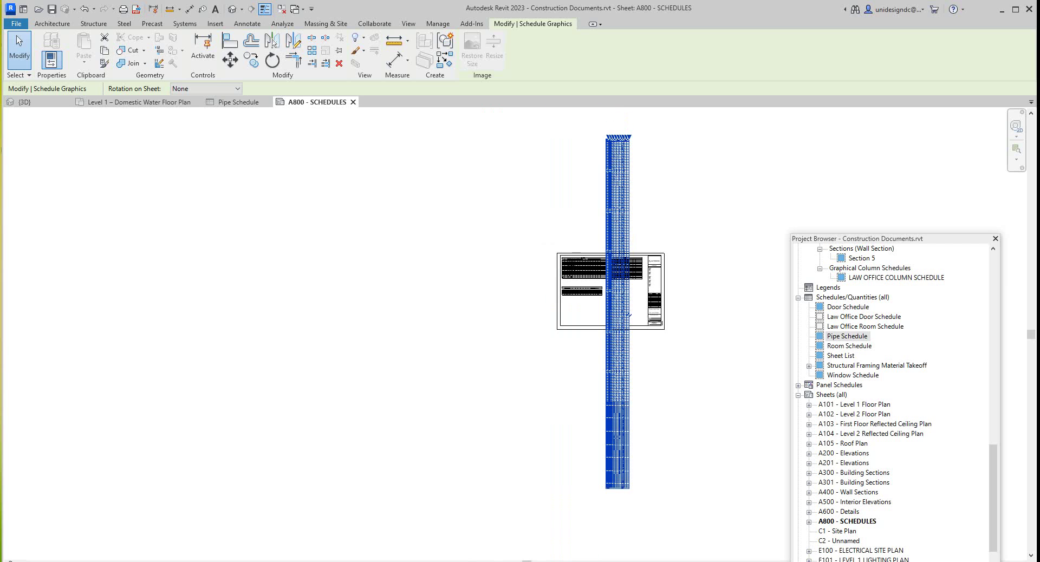
pyautogui.scroll(6, 616, 153)
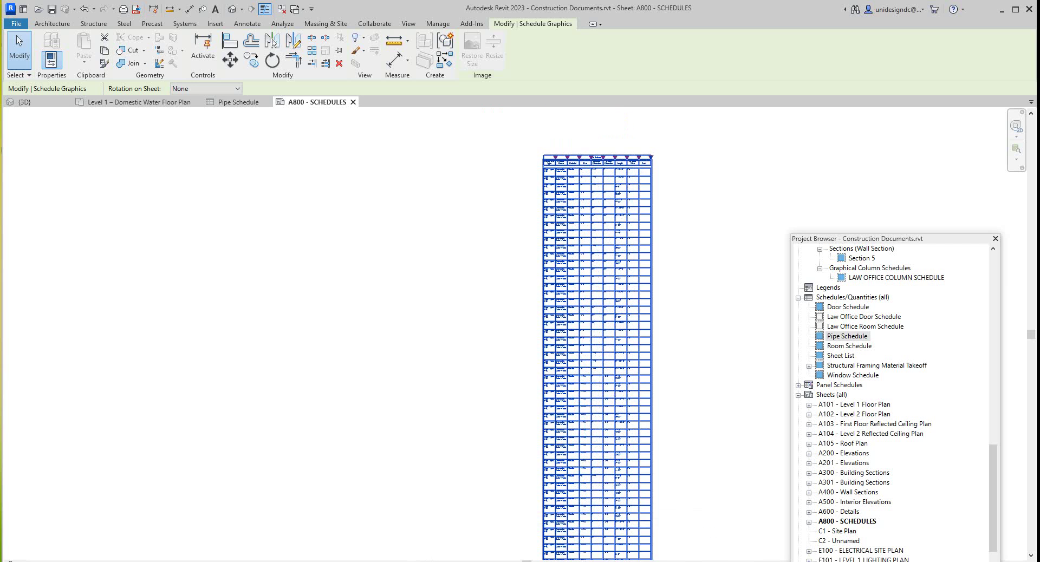
pyautogui.scroll(5, 528, 154)
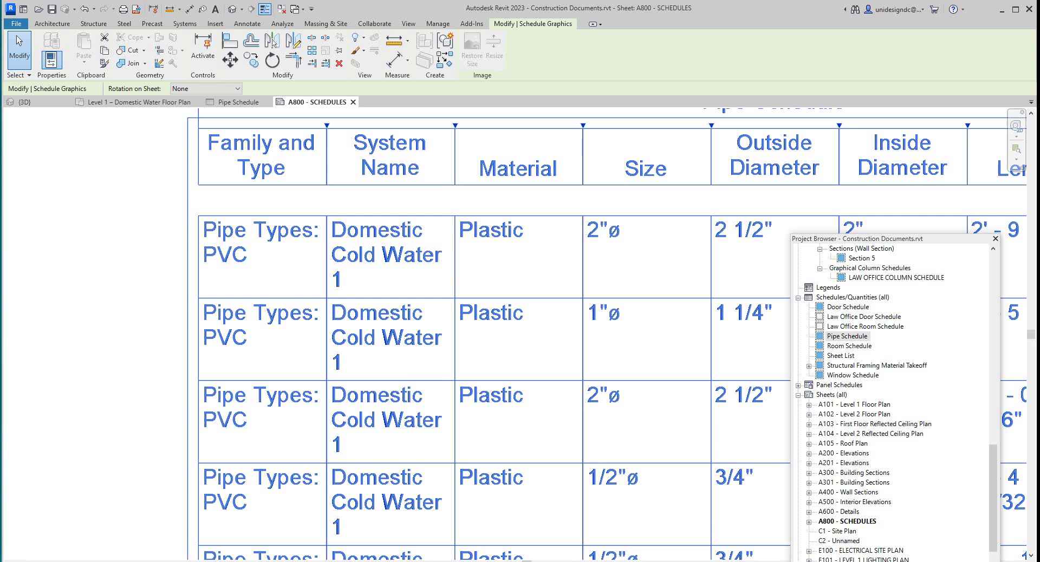
pyautogui.moveTo(327, 126); pyautogui.dragTo(389, 126)
# Return to the Pipe Schedule view and examine the widened Family and Type column through its rows
pyautogui.click(239, 101)
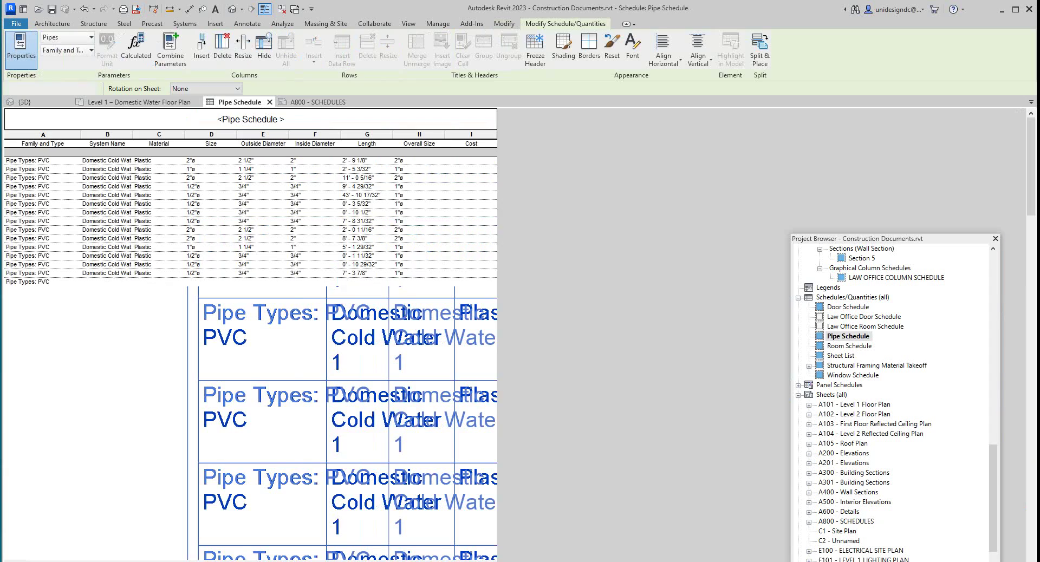
pyautogui.scroll(-10, 250, 336)
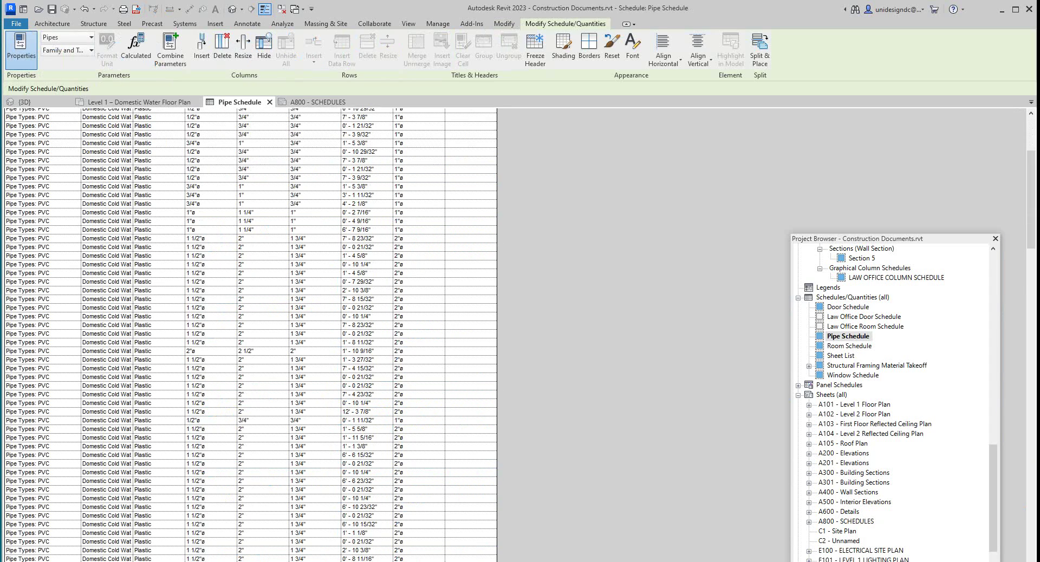
pyautogui.scroll(-15, 251, 336)
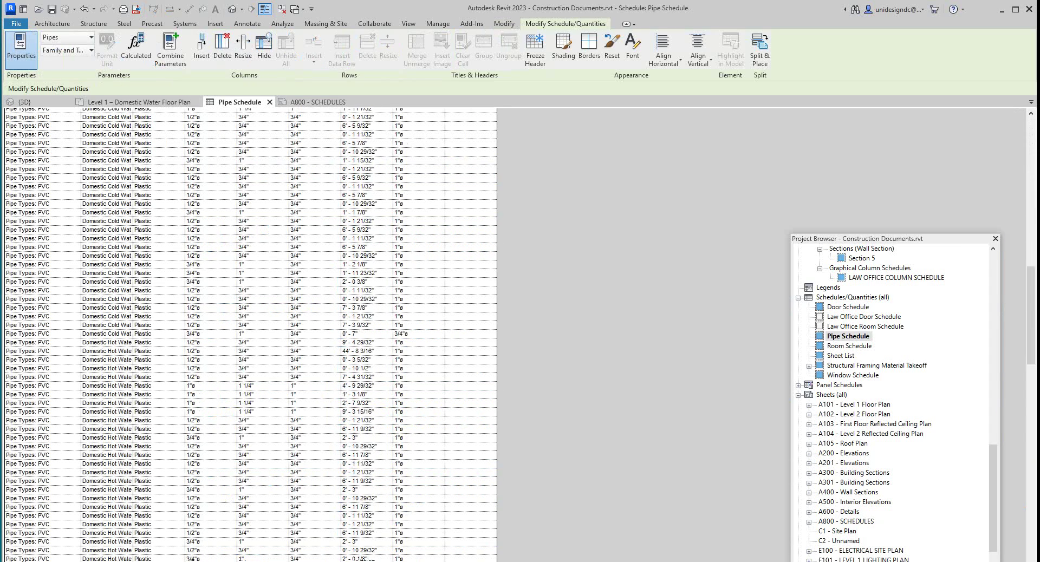
pyautogui.scroll(-5, 250, 336)
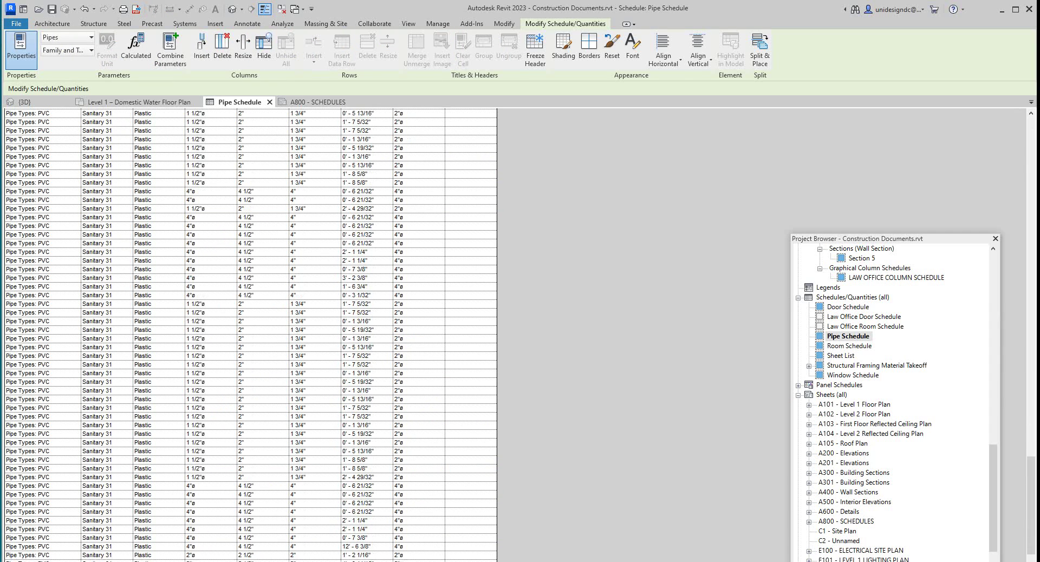